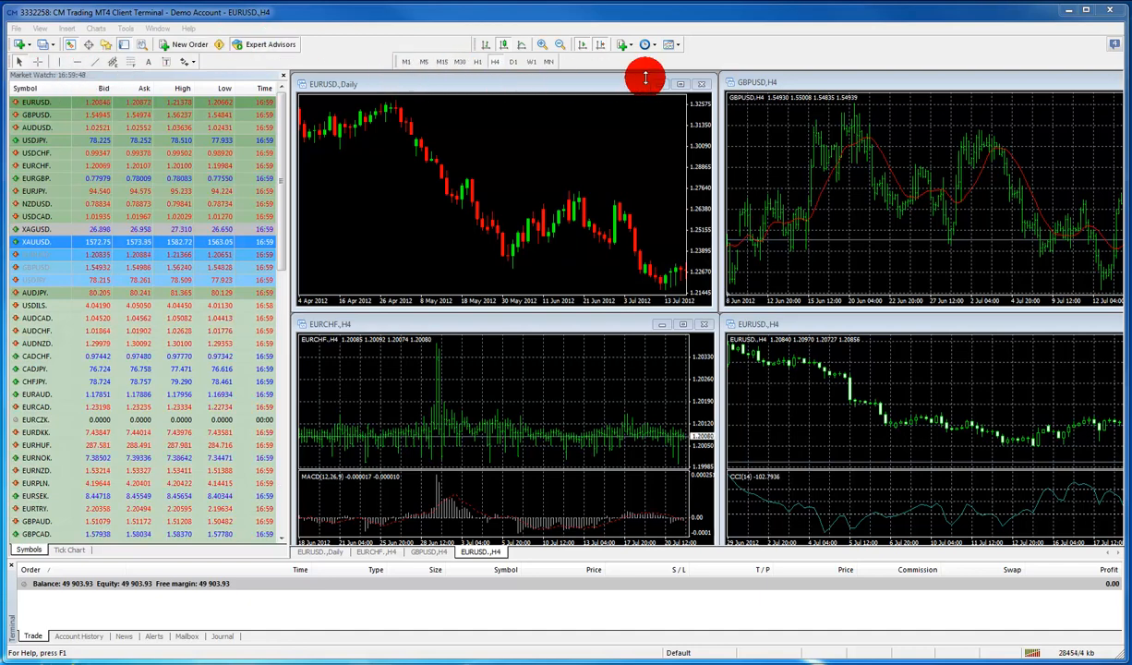
Step: Activate the EURUSD Daily chart, then view Account History and News in the Terminal panel
left_click(553, 84)
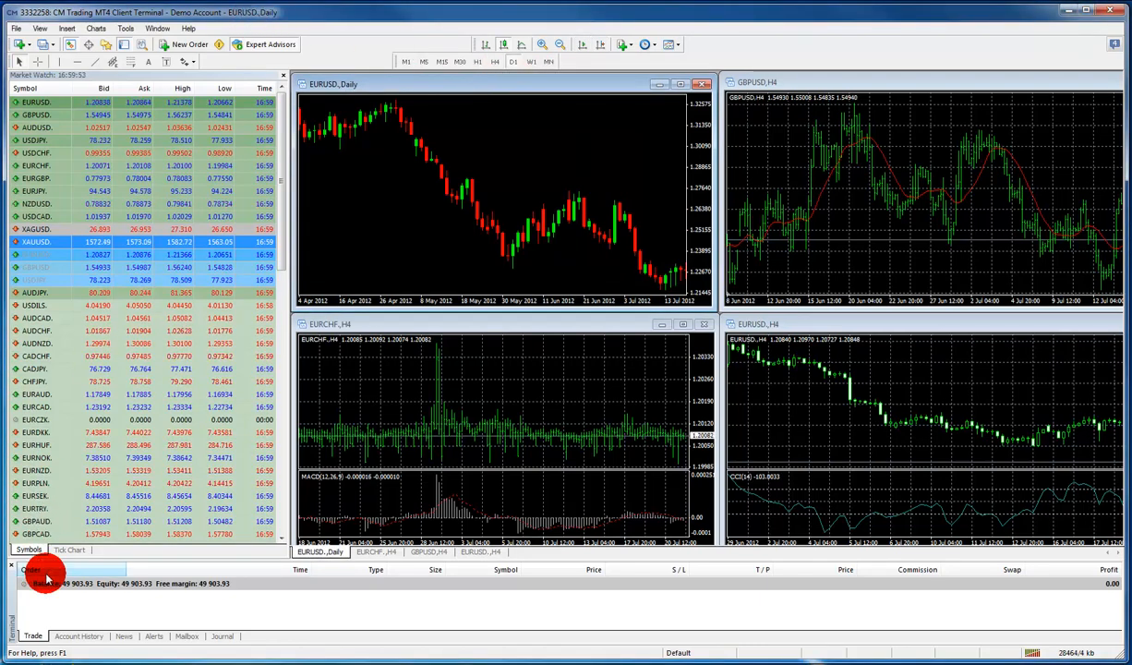
left_click(78, 636)
left_click(123, 636)
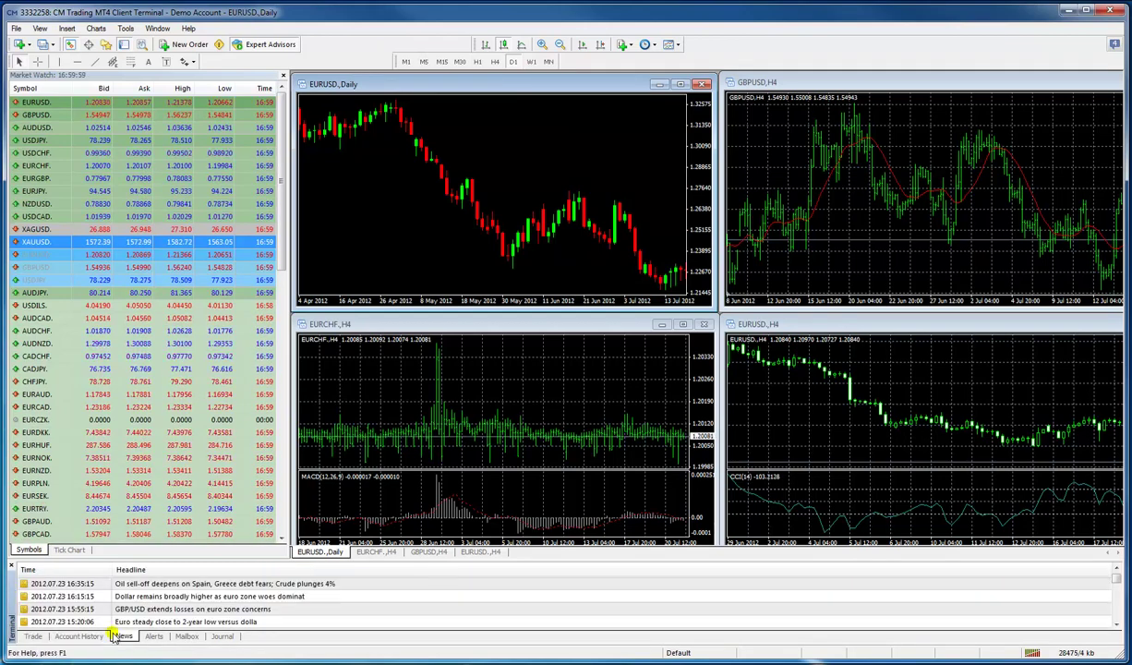
left_click(32, 636)
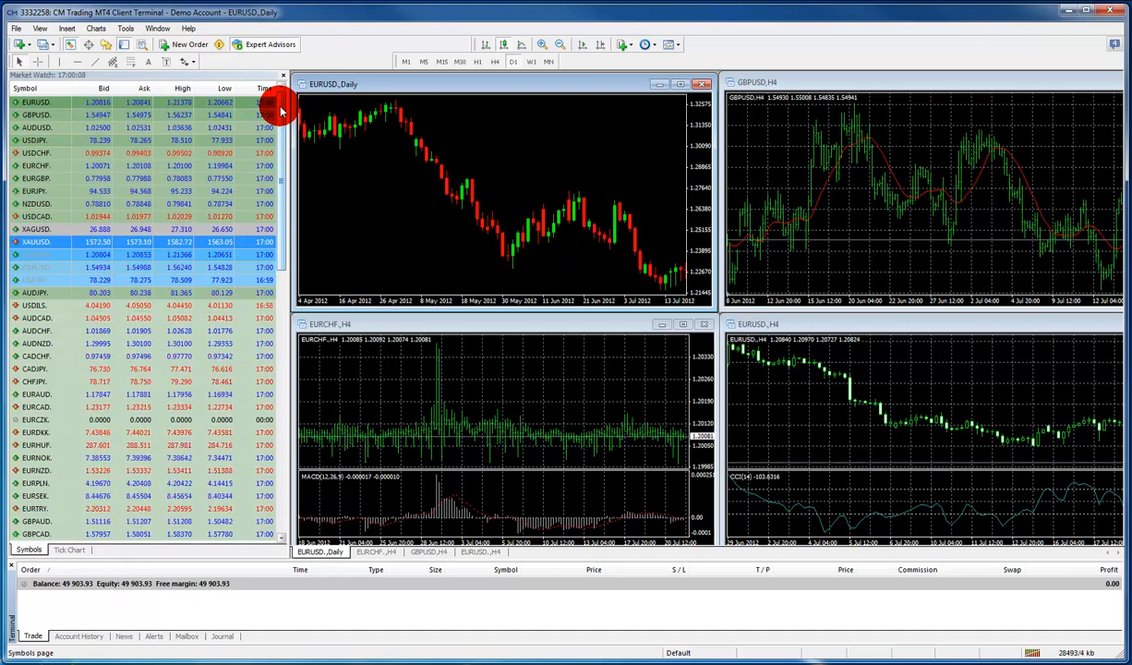
left_click_drag(282, 111, 282, 443)
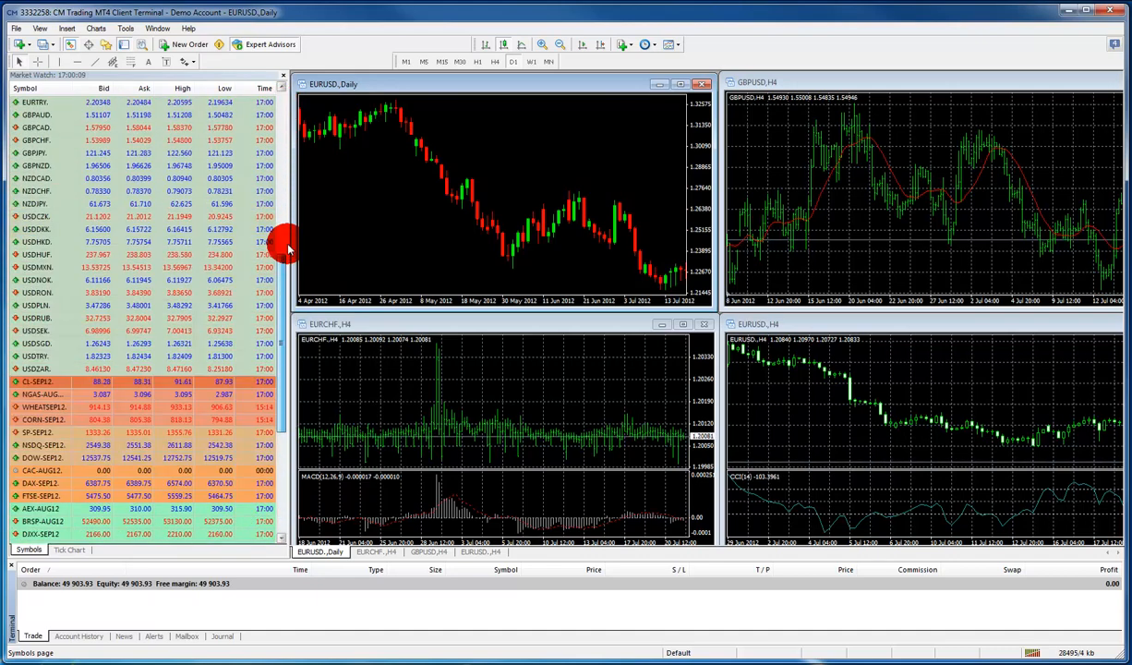
left_click_drag(281, 245, 281, 97)
mouse_move(145, 106)
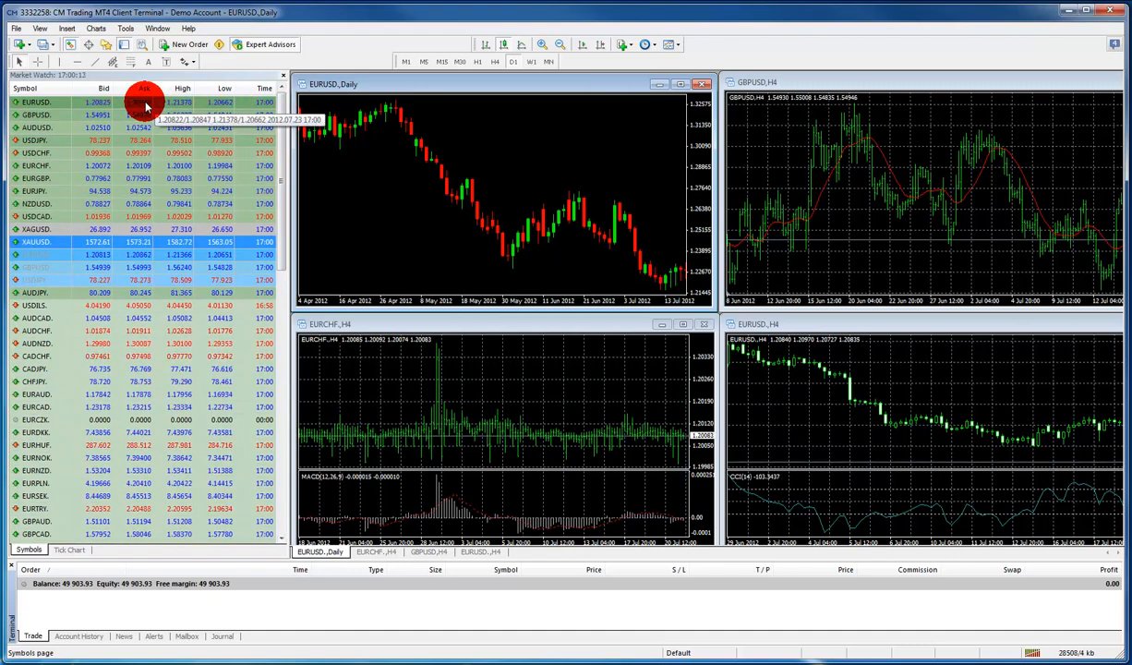
double_click(146, 106)
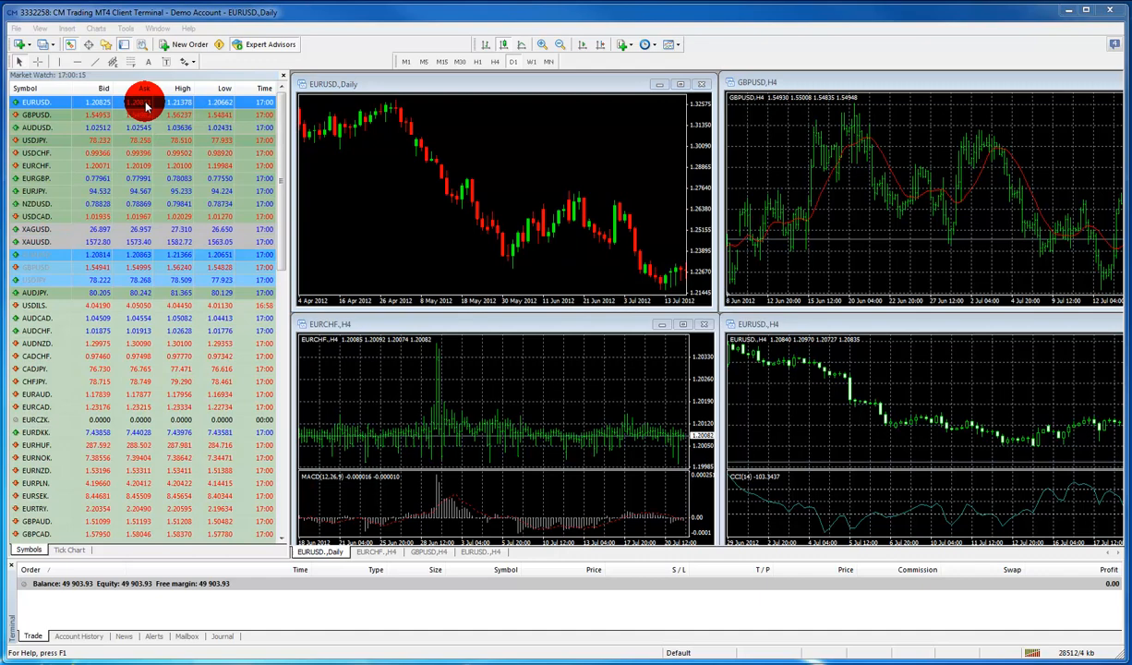
left_click_drag(364, 20, 702, 129)
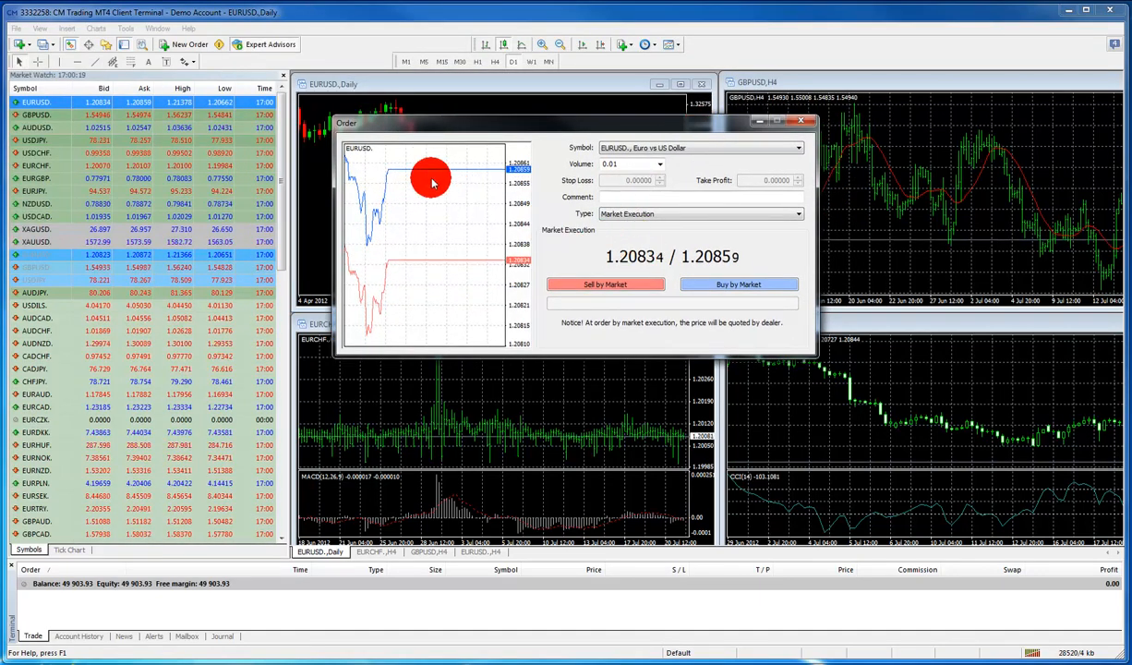
left_click(660, 164)
left_click(610, 164)
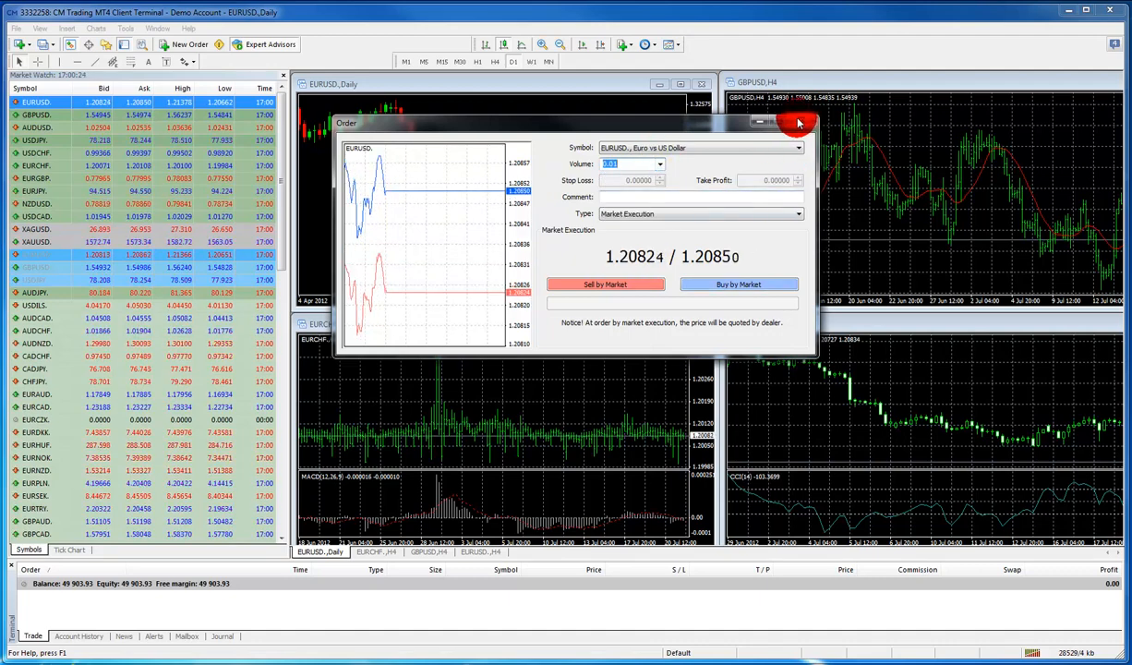
left_click(799, 123)
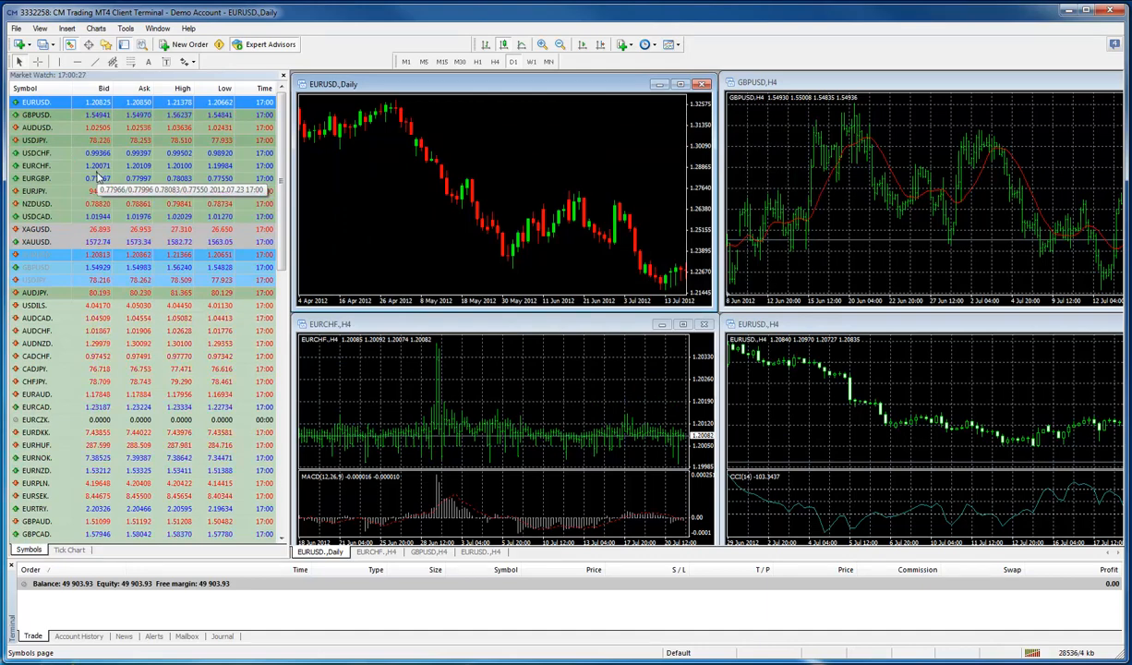
right_click(98, 178)
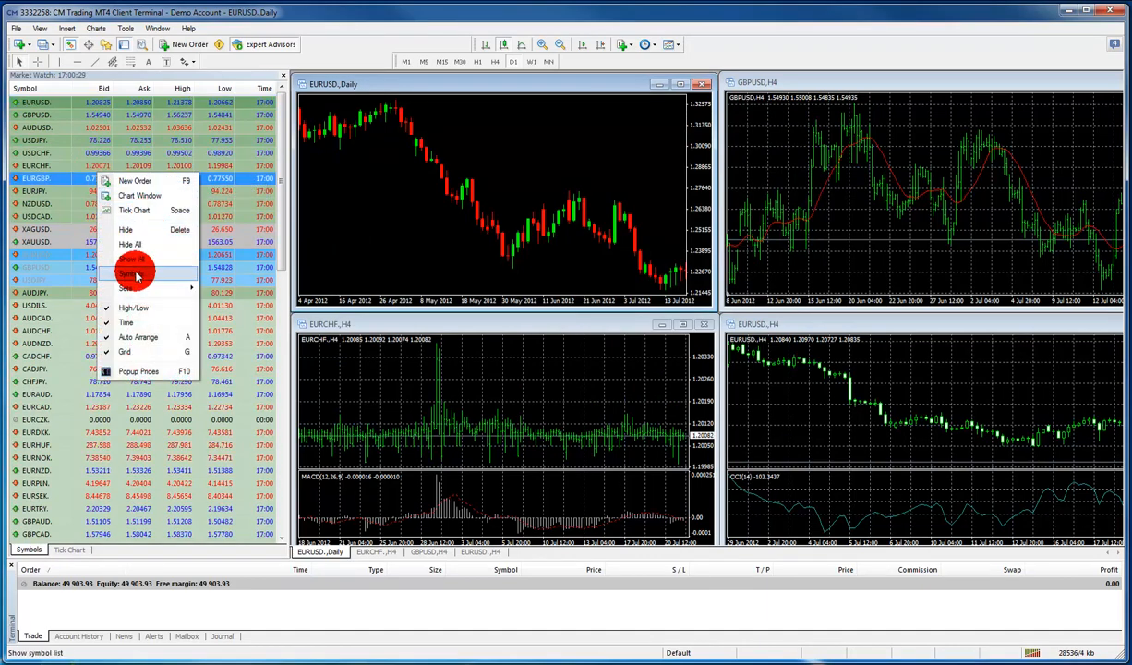
left_click(137, 308)
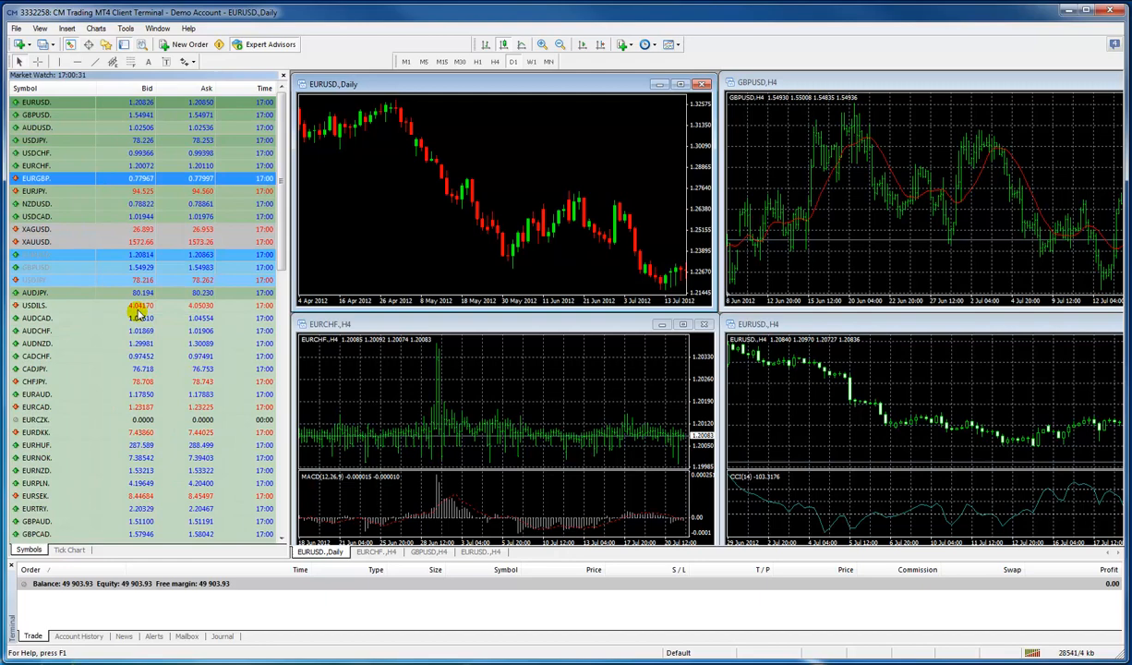
right_click(151, 266)
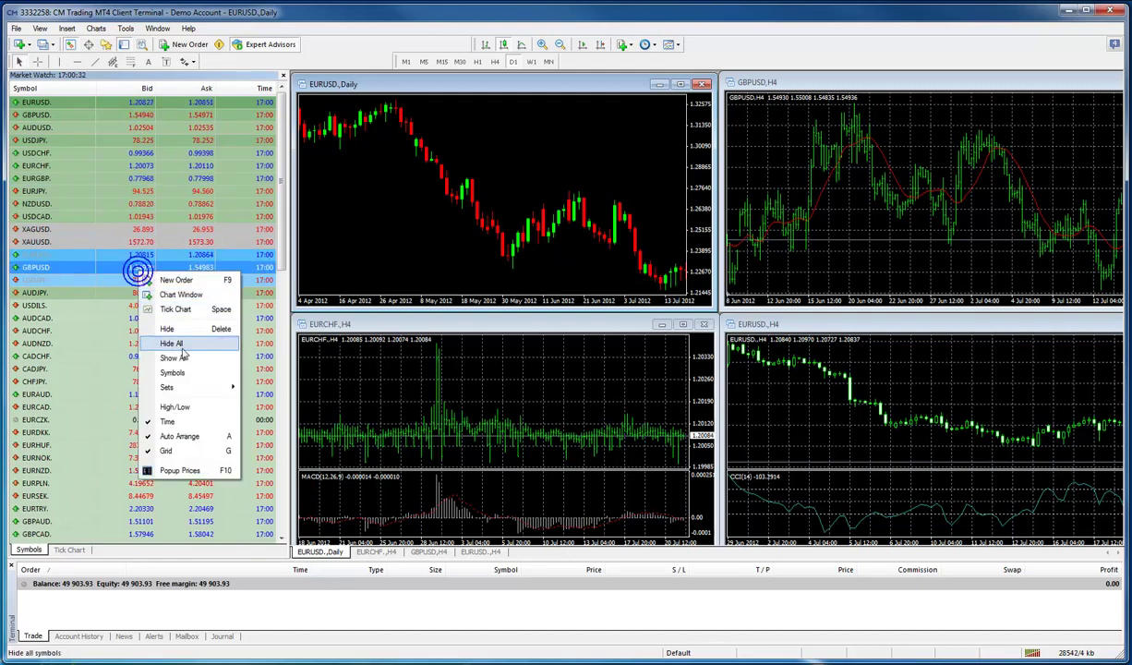
left_click(173, 409)
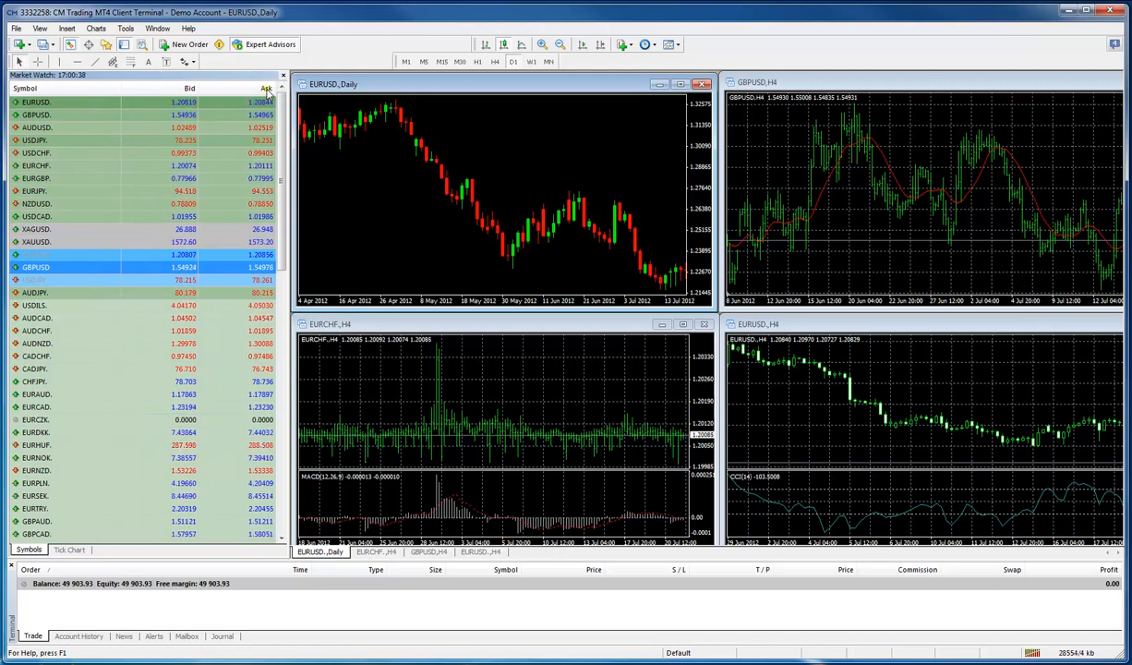
left_click(154, 178)
right_click(154, 179)
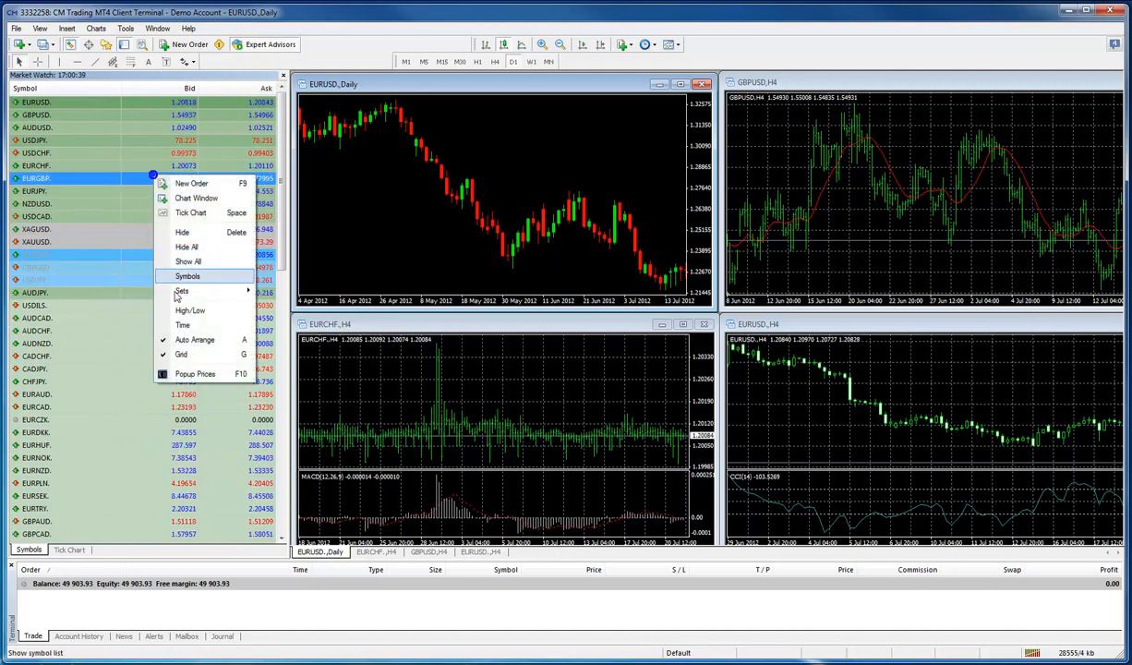
left_click(179, 311)
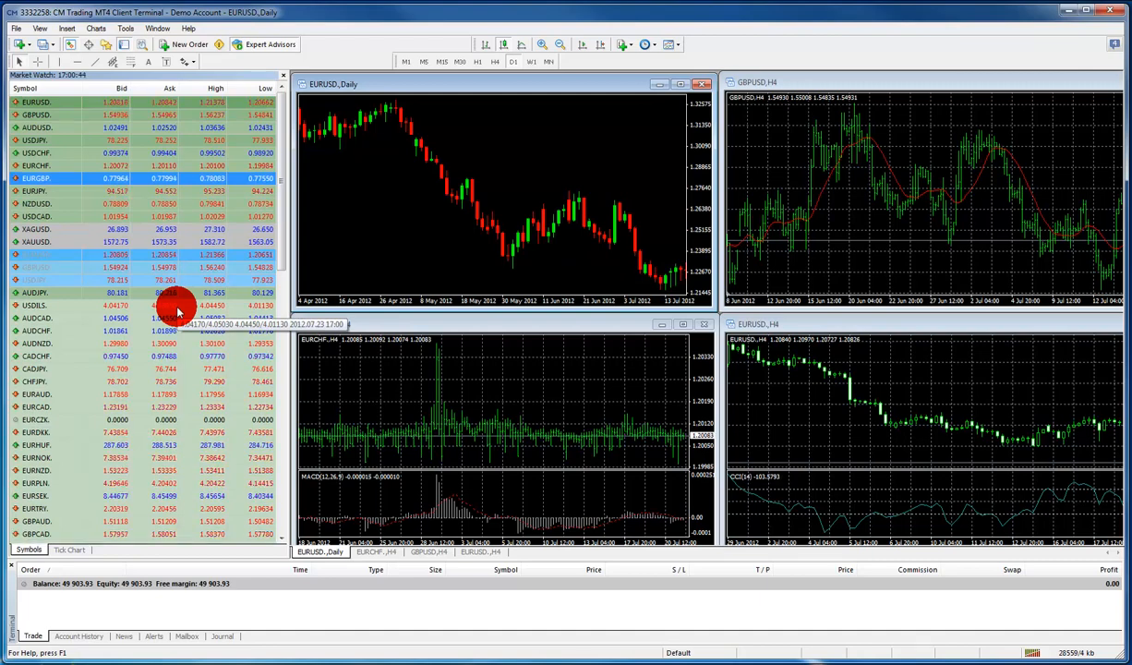
right_click(164, 311)
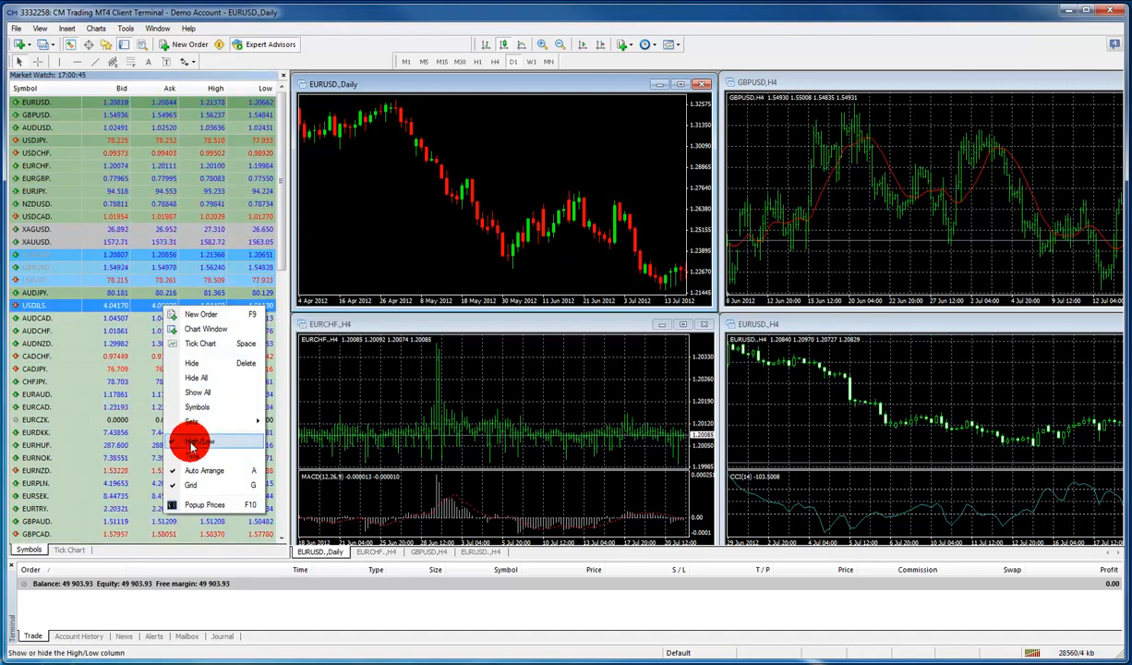
left_click(189, 447)
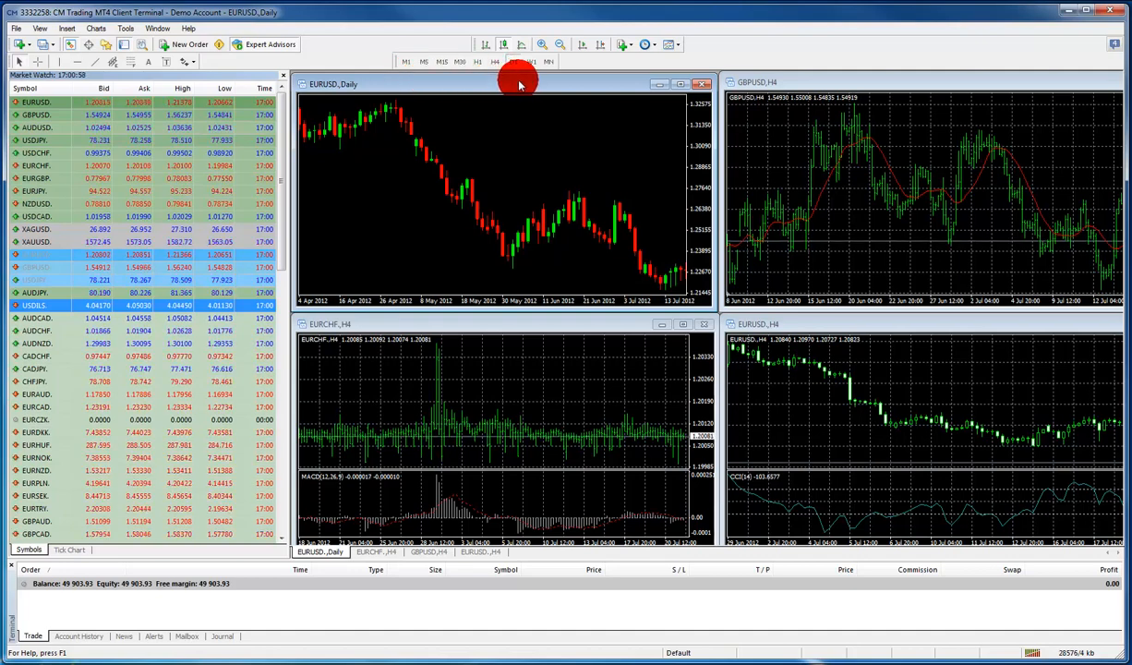
left_click(102, 31)
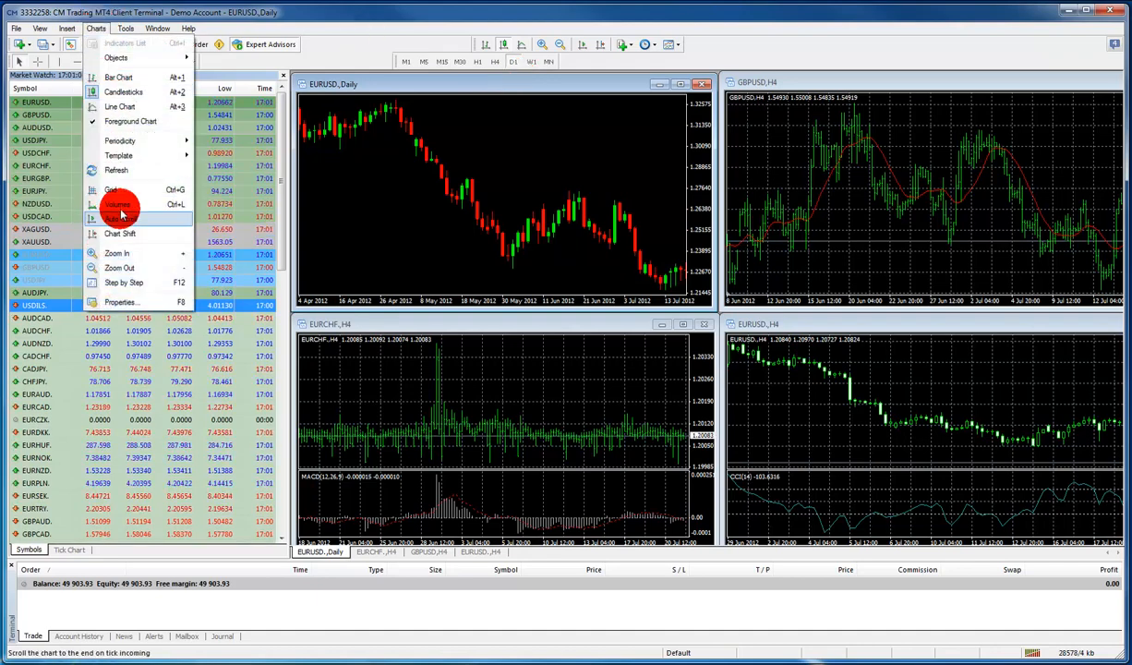
left_click(280, 14)
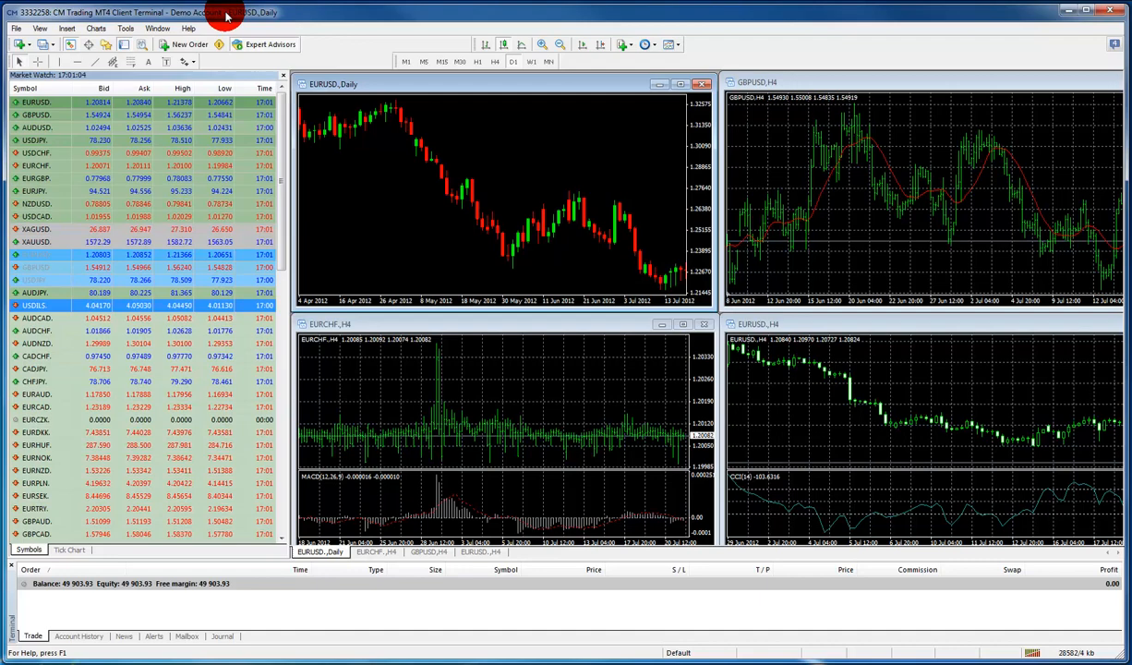
right_click(139, 153)
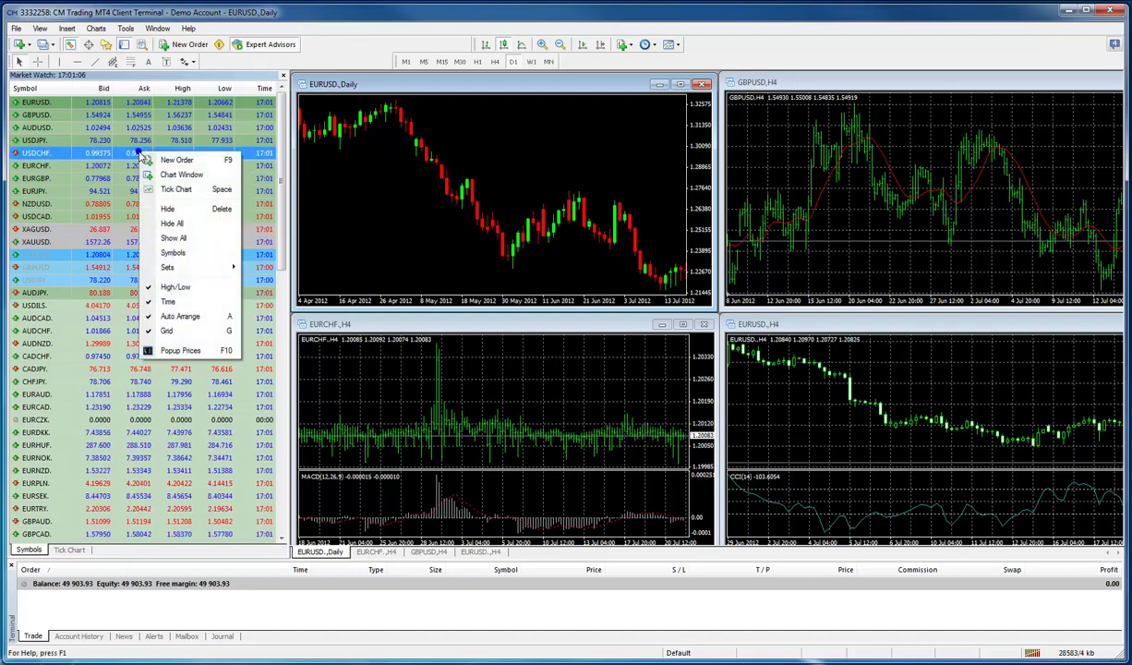
left_click(181, 176)
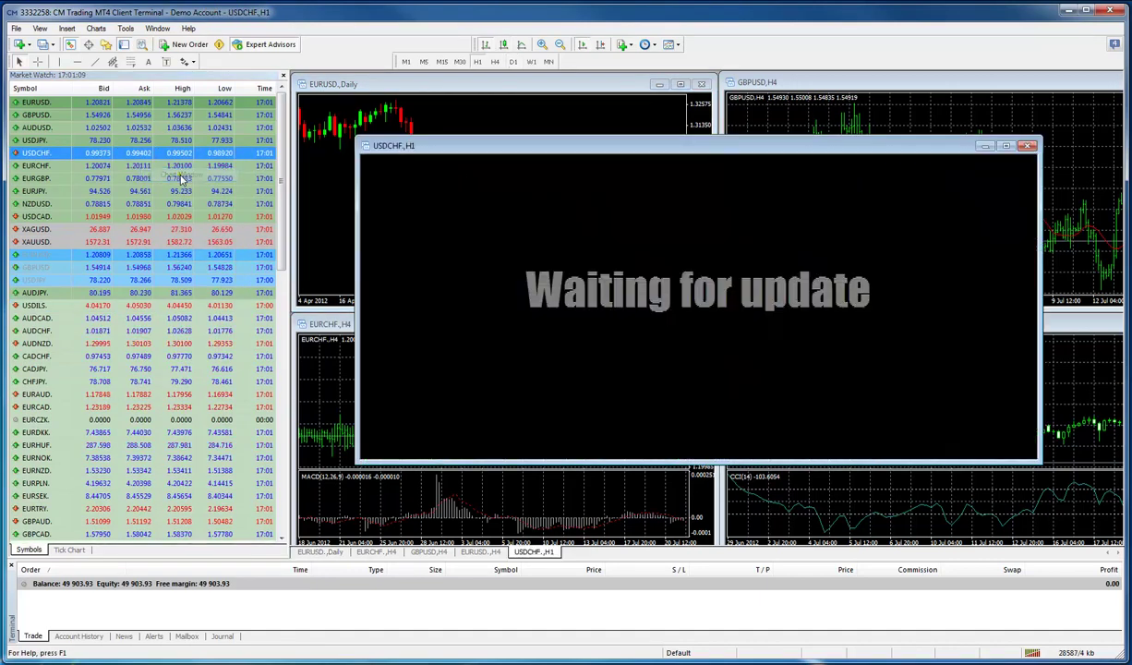
left_click(1027, 150)
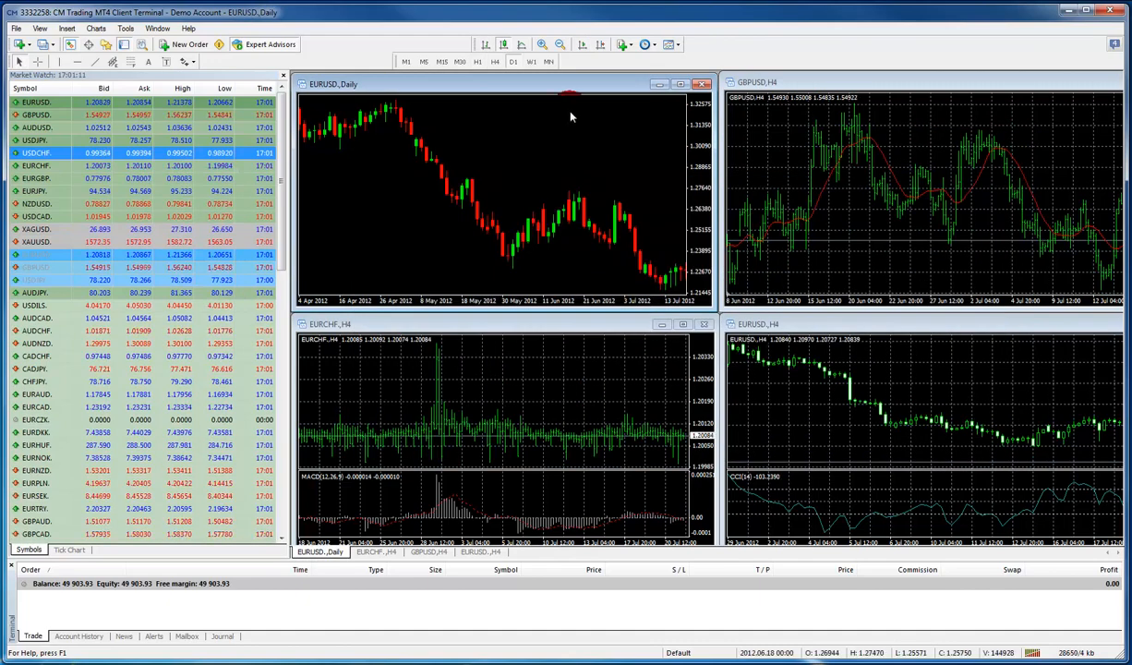
Step: Maximize the EURUSD chart and cycle through M1, M5, M15 timeframes before settling on D1
left_click(680, 84)
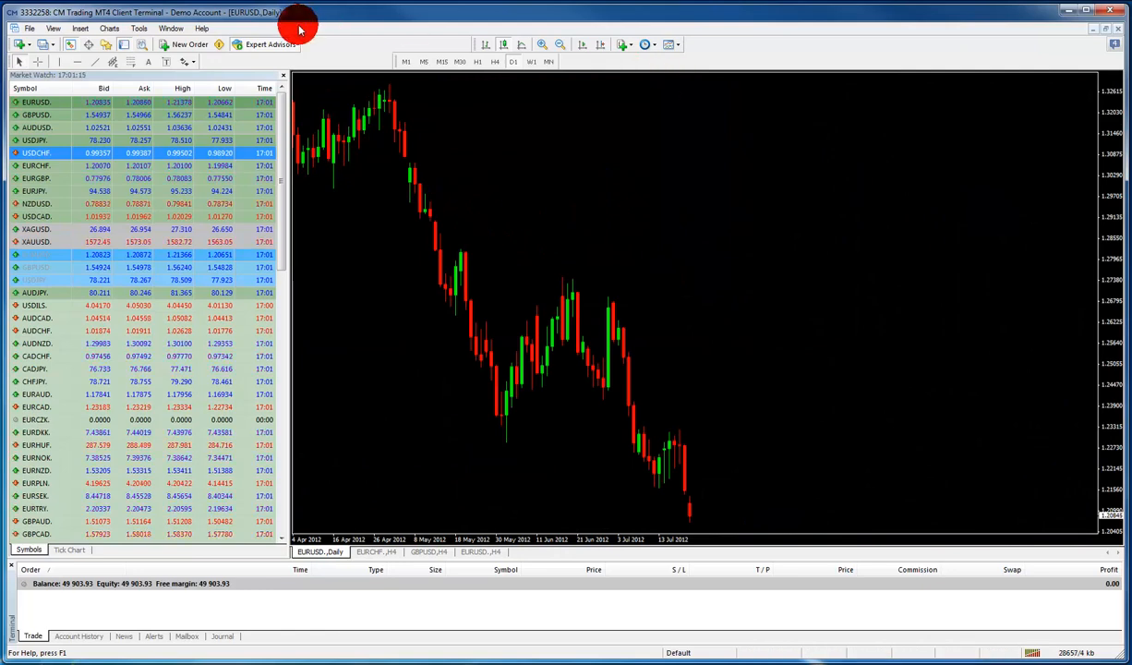
left_click(404, 61)
left_click(423, 61)
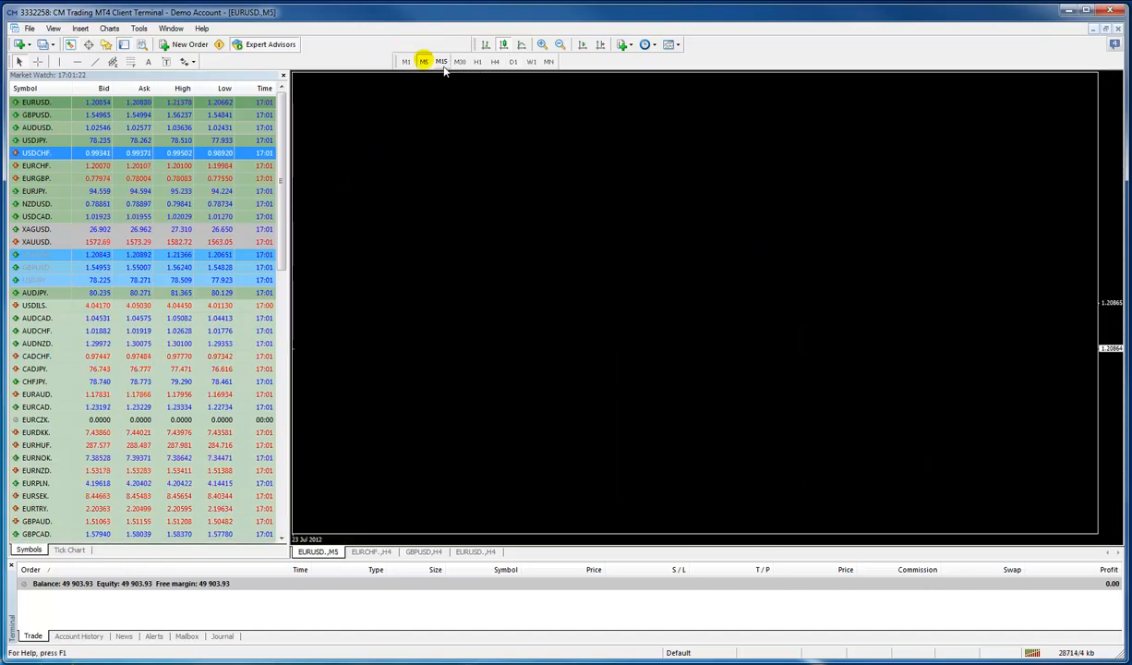
left_click(441, 61)
left_click(441, 61)
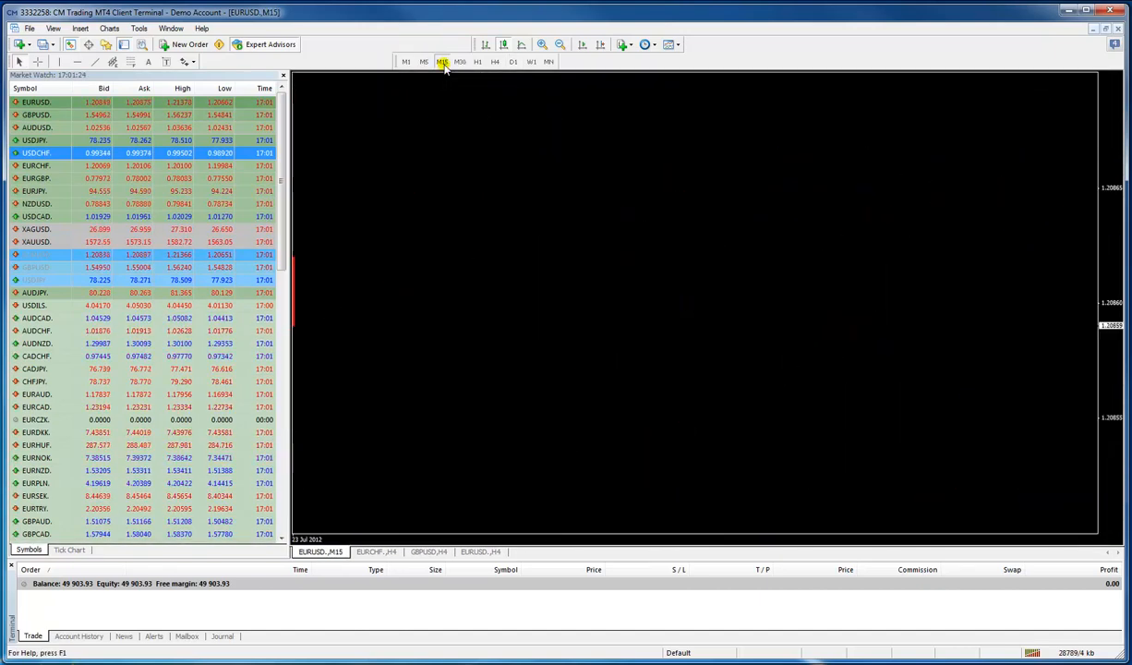
left_click(506, 61)
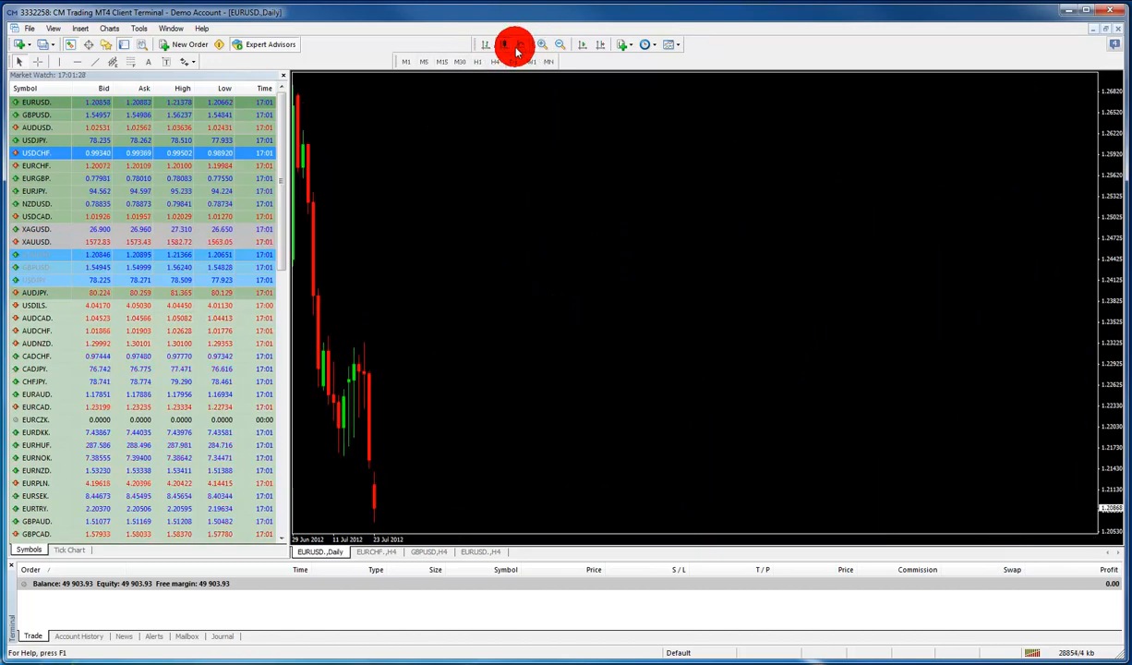
Step: Enable Chart Shift and drag back through earlier 2012 price history
left_click(600, 46)
left_click_drag(681, 150, 397, 157)
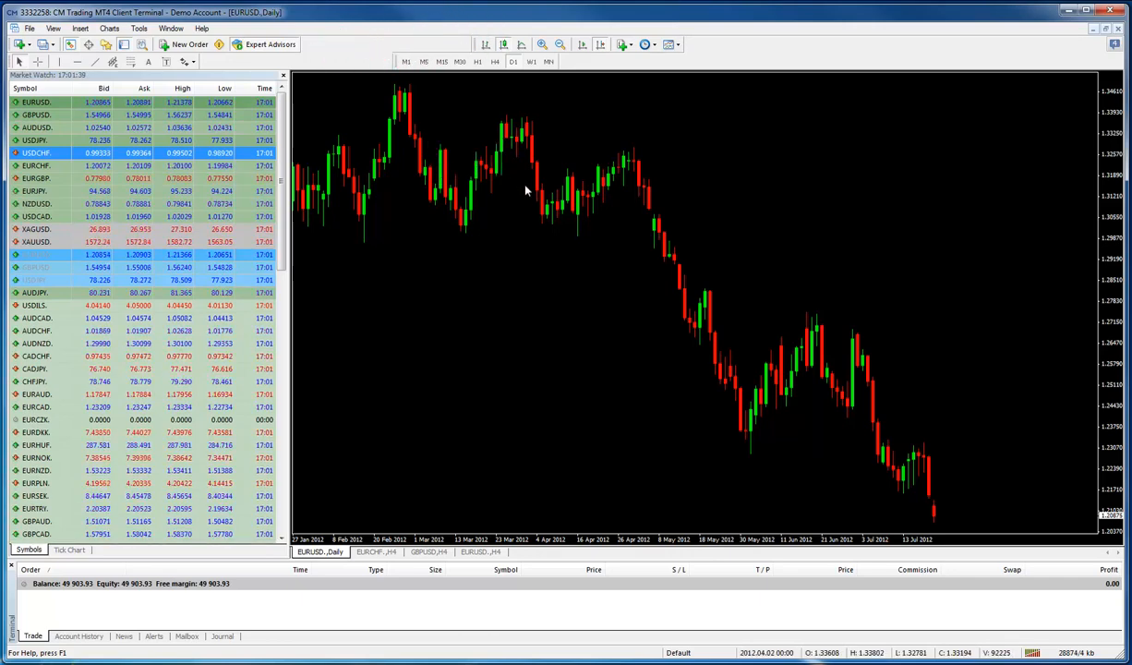
Step: Bring up a New Order ticket for EURUSD from the chart's Trading menu and close it untraded
right_click(549, 205)
mouse_move(591, 209)
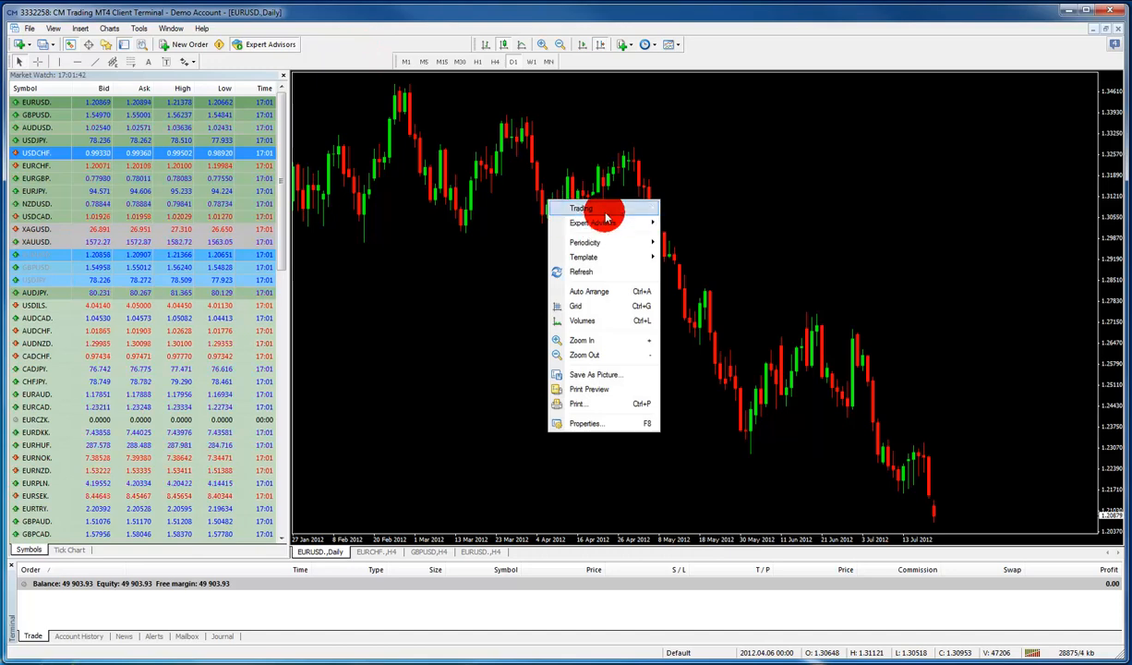
left_click(695, 208)
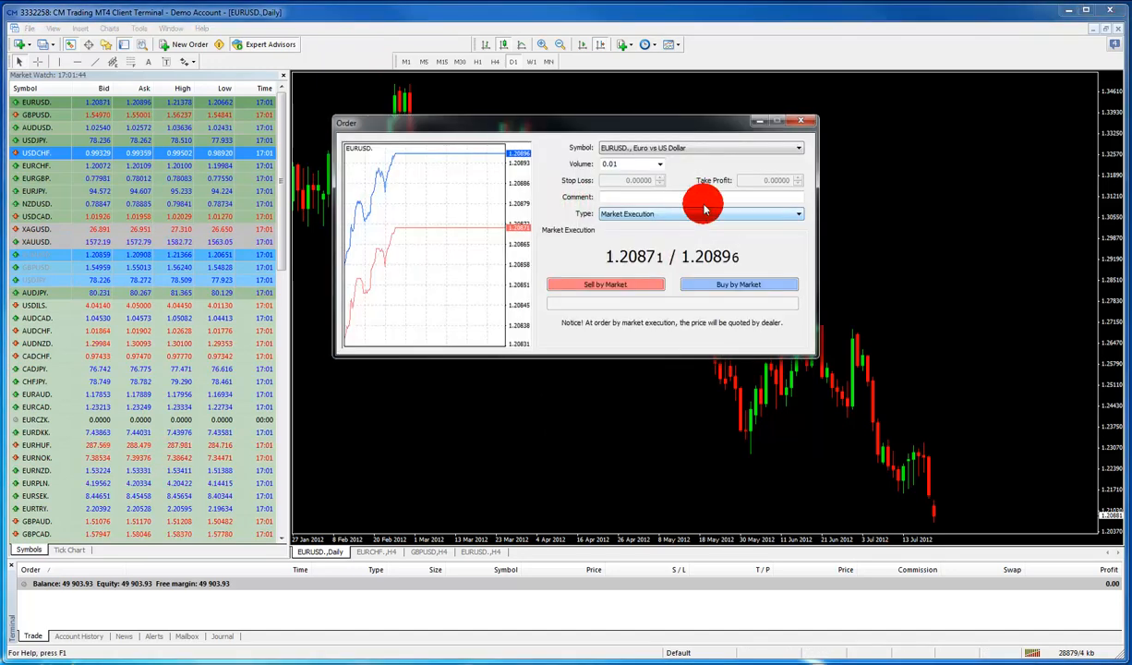
left_click(806, 125)
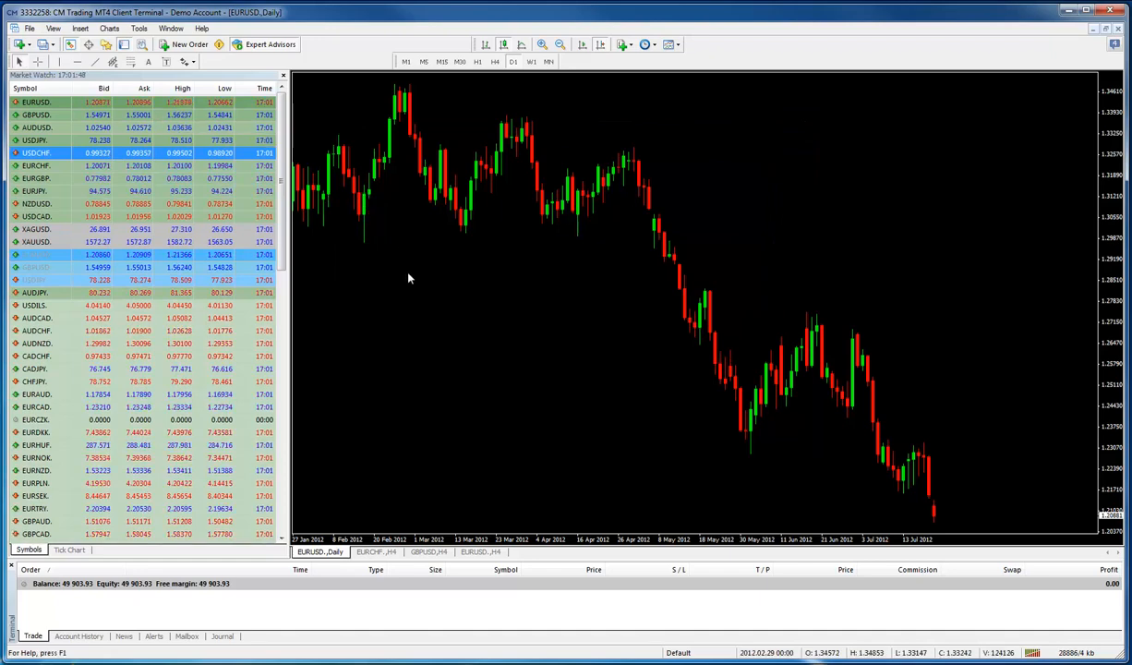
Step: Open the EURUSD Daily chart's Properties showing its colour settings
right_click(545, 238)
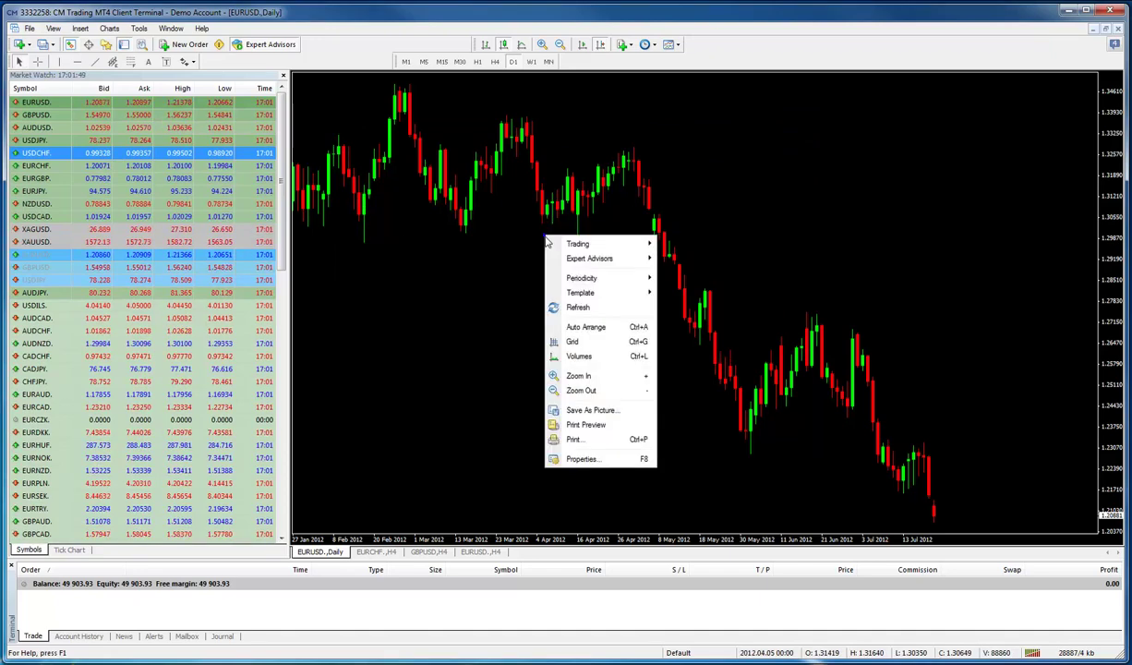
left_click(565, 443)
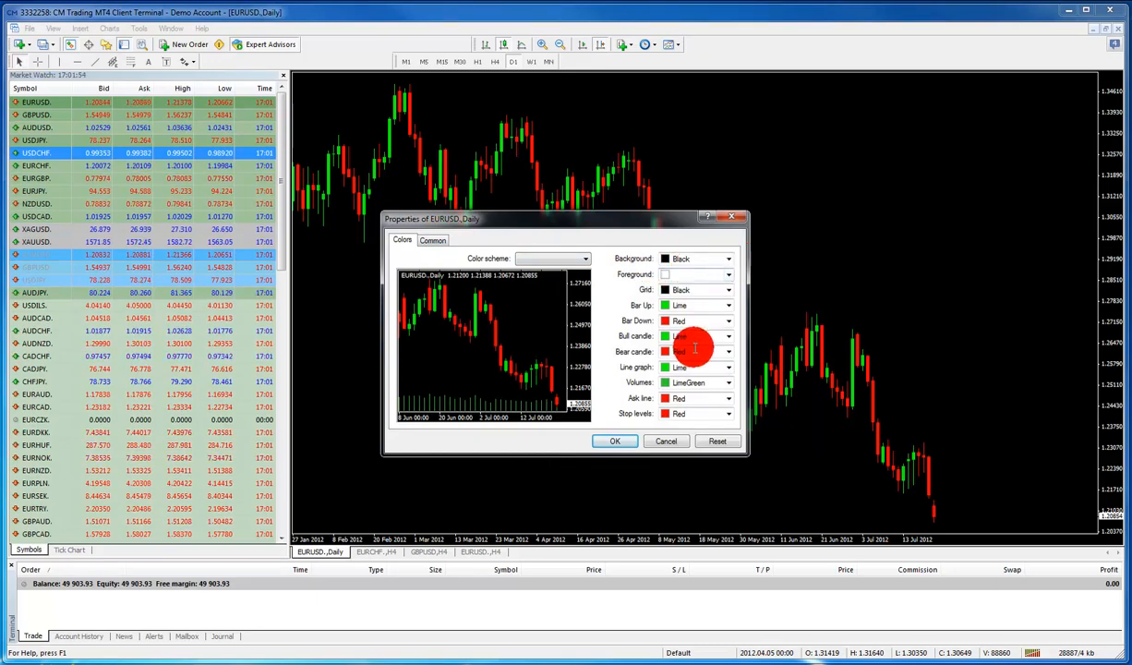
Step: Glance at the Common page of chart Properties and accept with OK, colours unchanged
left_click(433, 240)
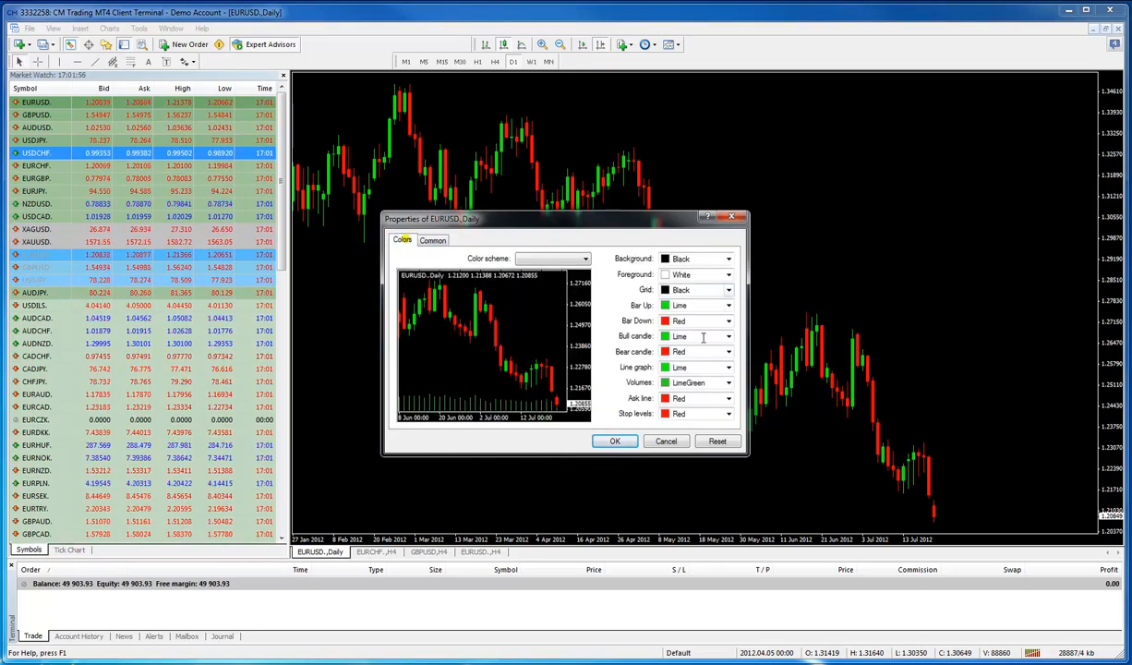
left_click(615, 440)
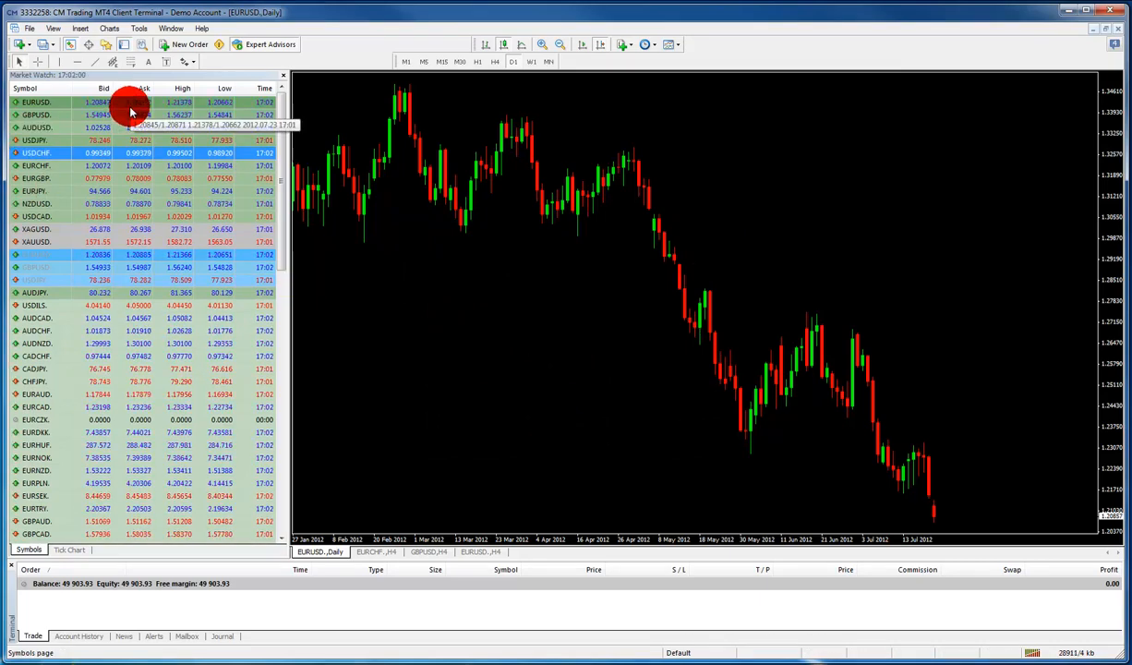
mouse_move(128, 115)
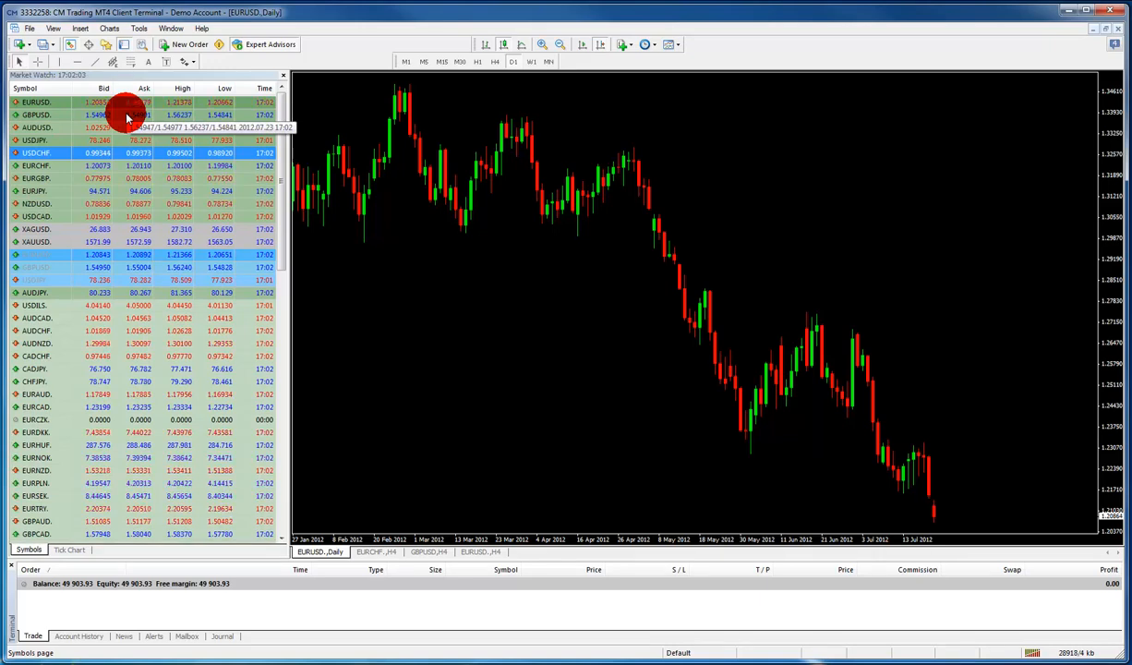
Step: Drag GBPUSD then USDJPY from Market Watch onto the main chart and auto-scroll to the latest candles
left_click(41, 113)
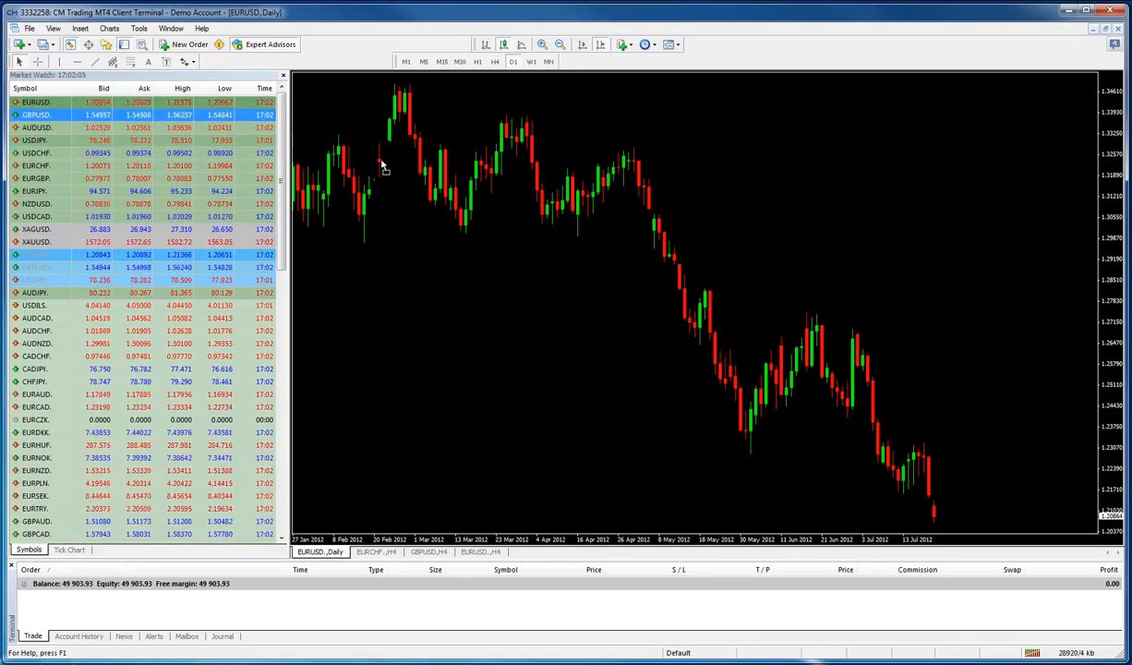
left_click_drag(383, 167, 436, 153)
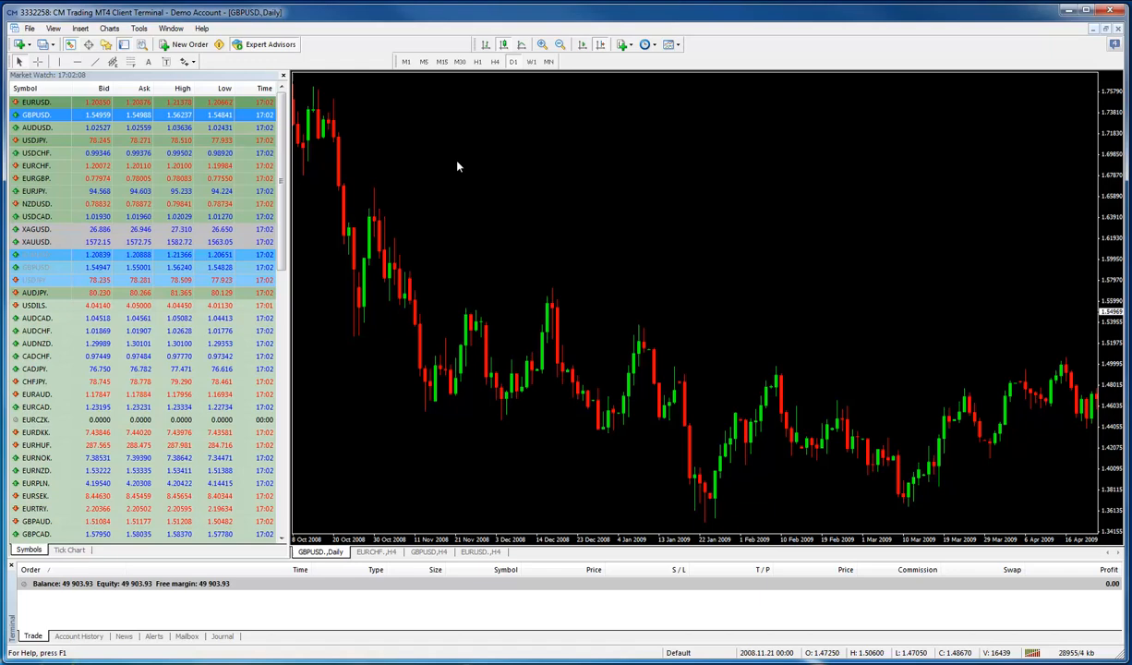
left_click(63, 140)
left_click_drag(63, 141, 425, 169)
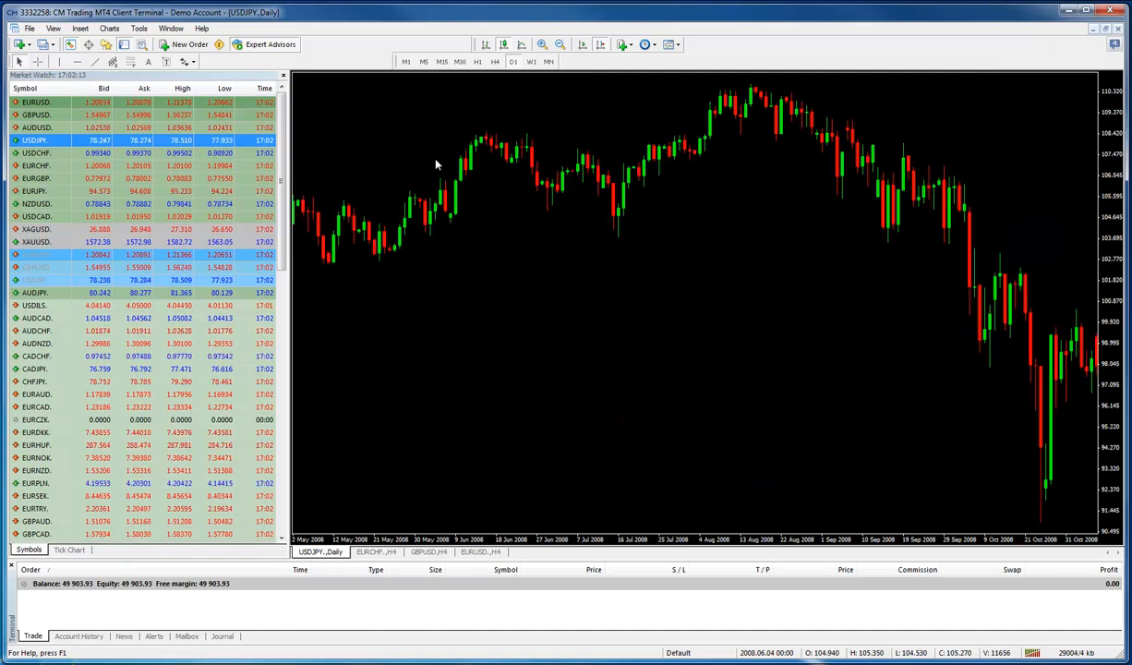
left_click(600, 45)
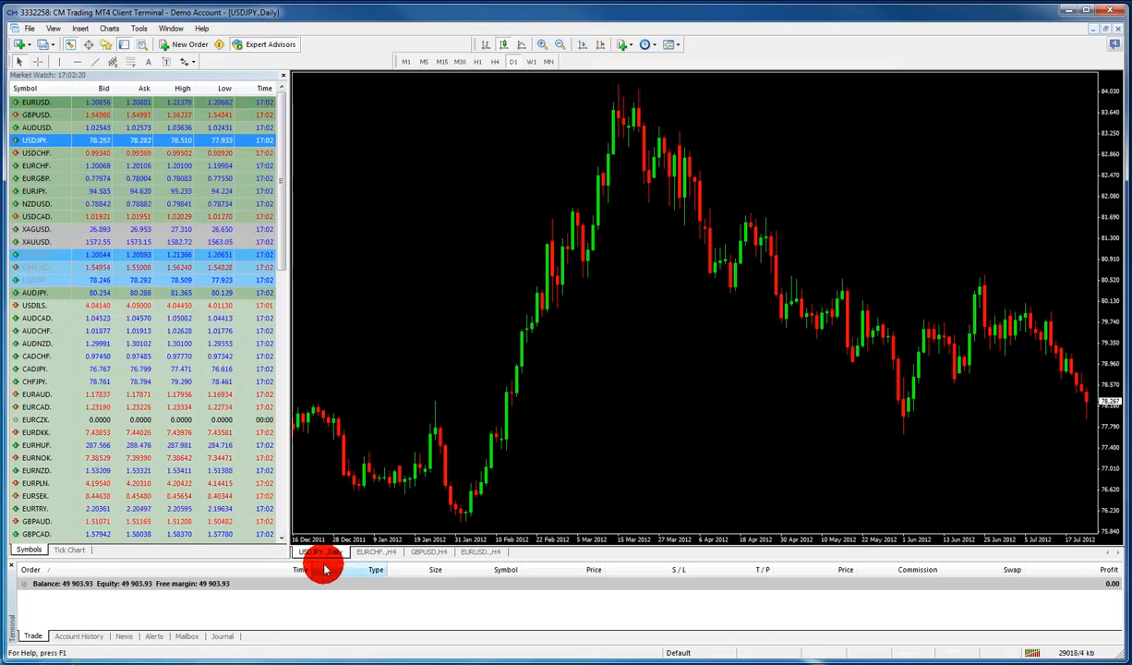
Step: Place a 0.01-lot market buy of USDJPY at 78.275 via a New Order ticket and dismiss the confirmation
right_click(357, 352)
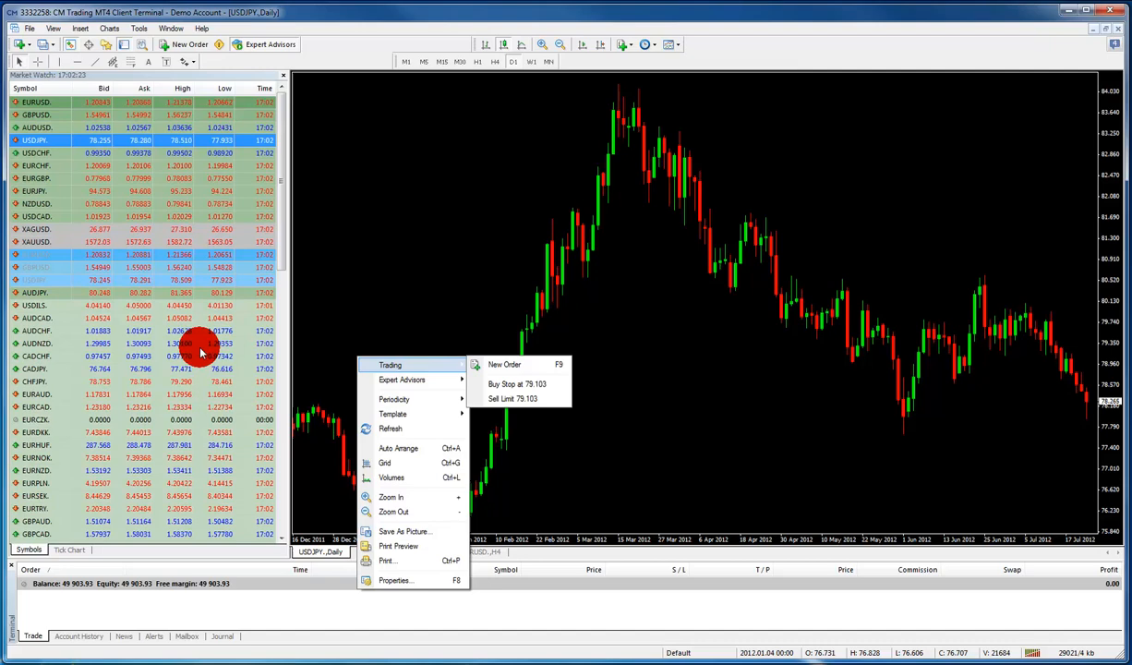
mouse_move(389, 365)
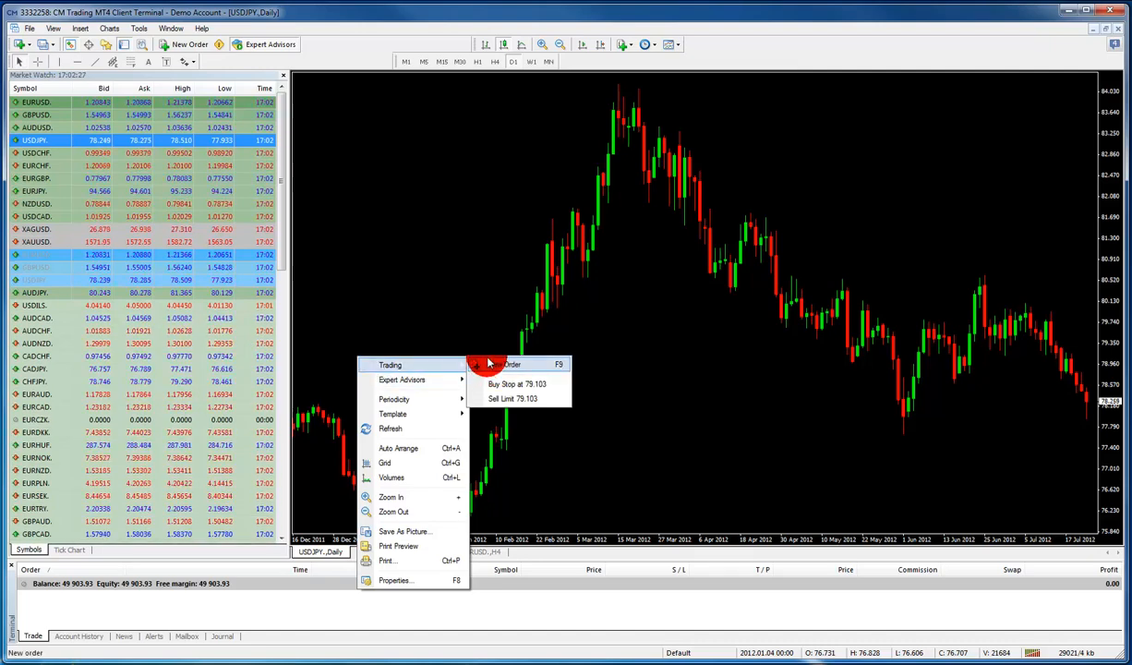
left_click(497, 368)
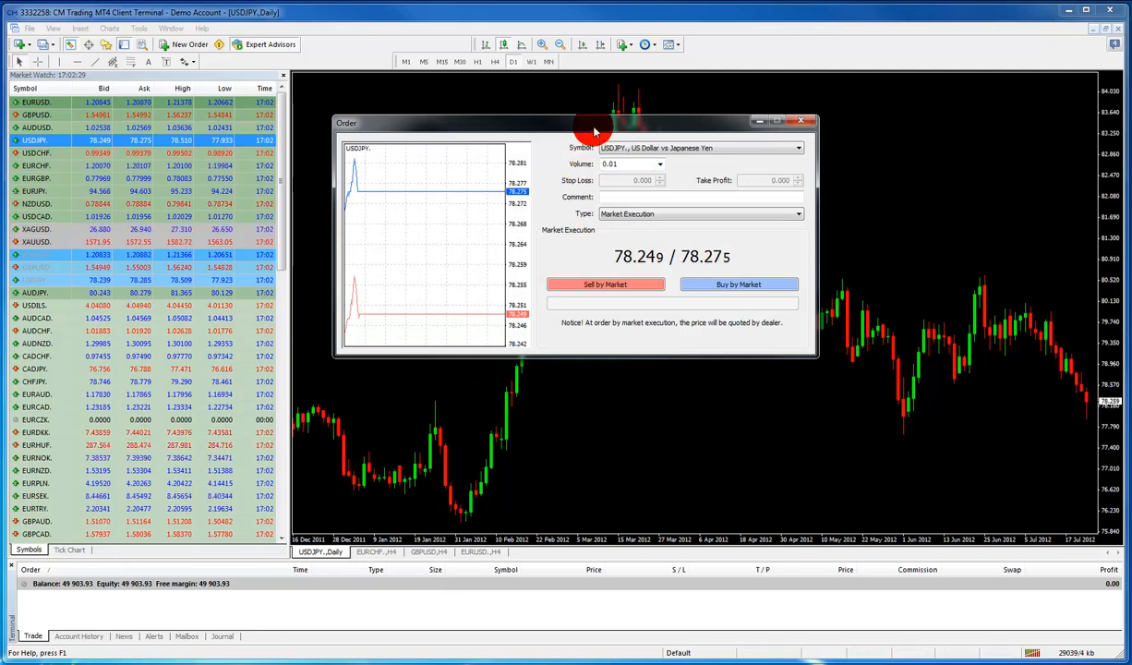
left_click_drag(593, 124, 617, 140)
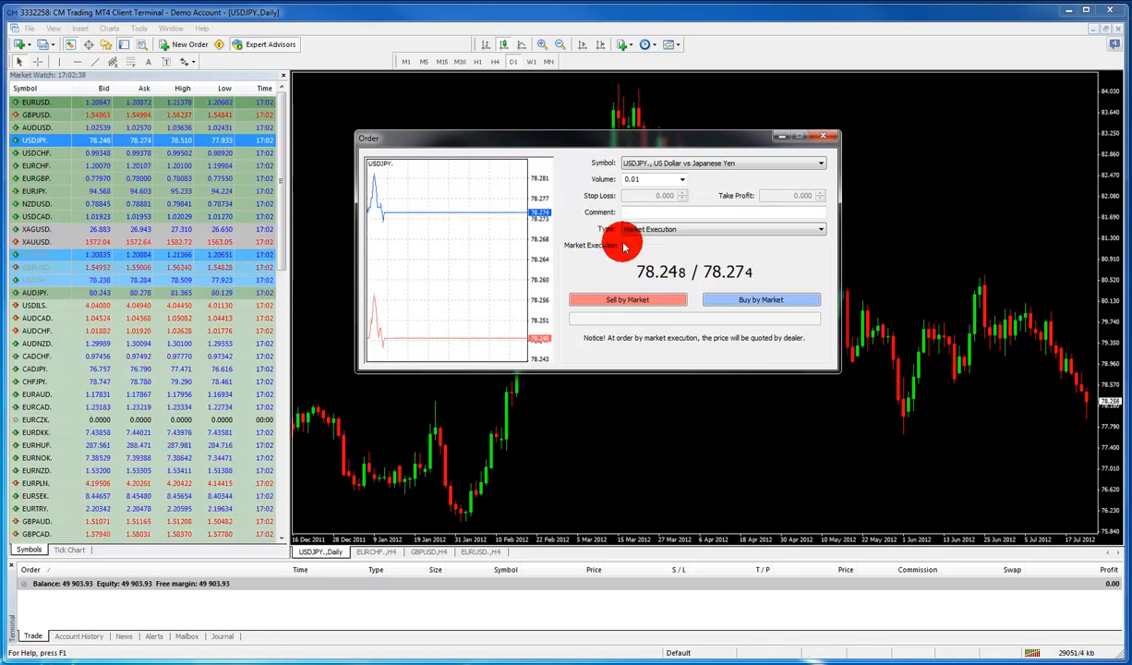
left_click(657, 229)
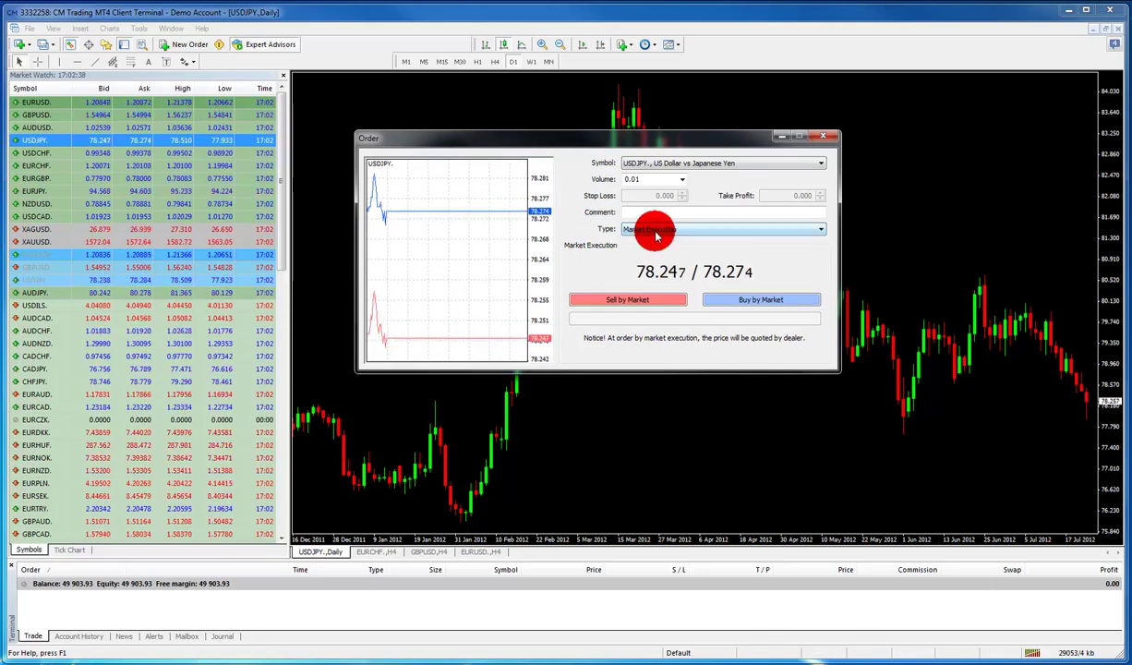
left_click(760, 299)
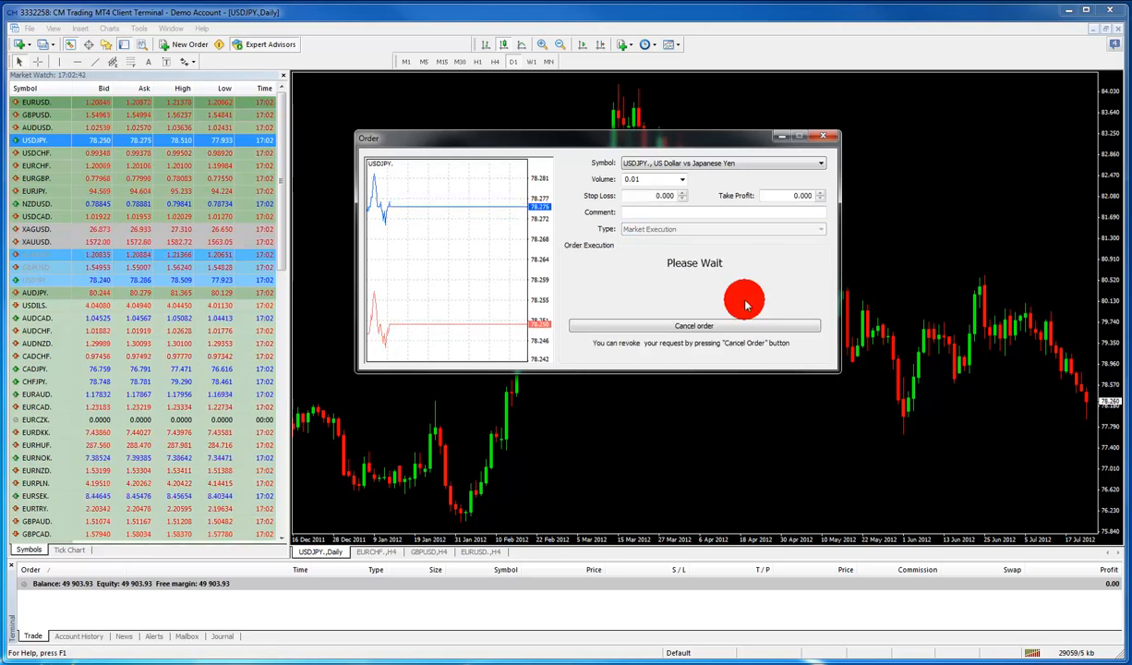
left_click(827, 139)
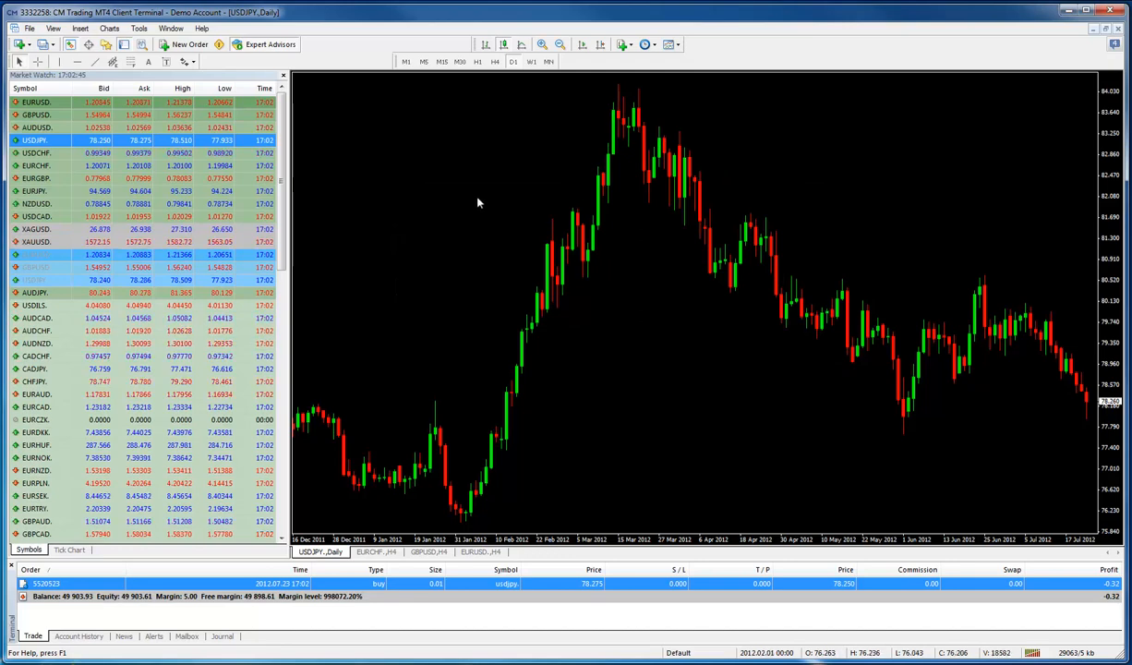
Step: Start another USDJPY order ticket and explore the Pending Order type with Buy Limit
right_click(478, 201)
mouse_move(512, 205)
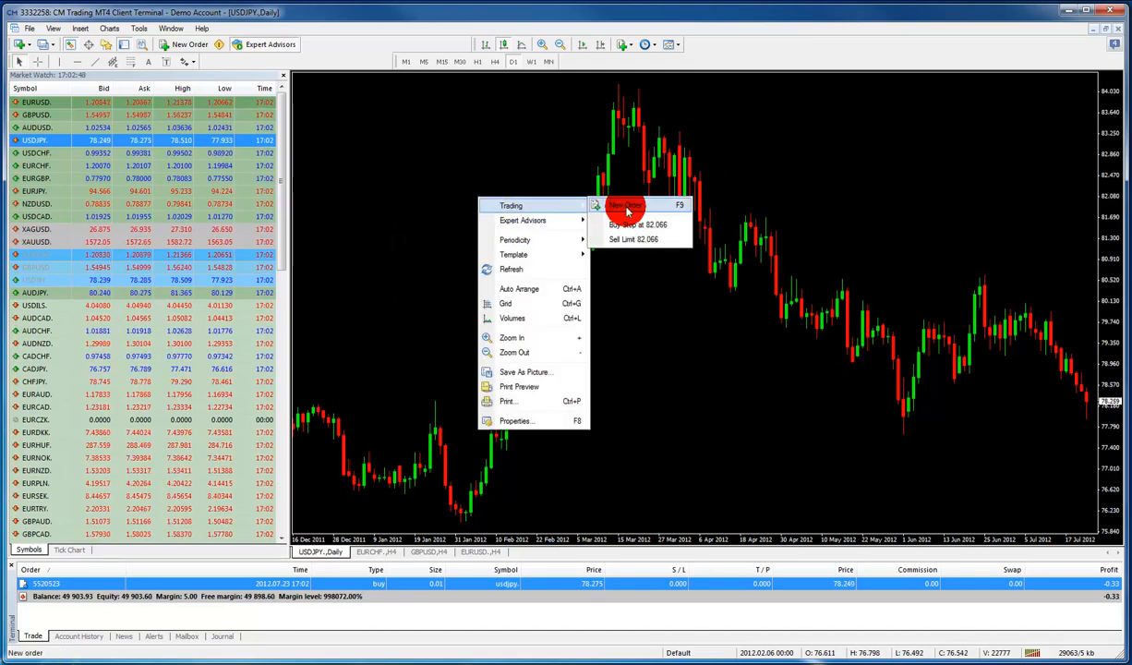
left_click(627, 209)
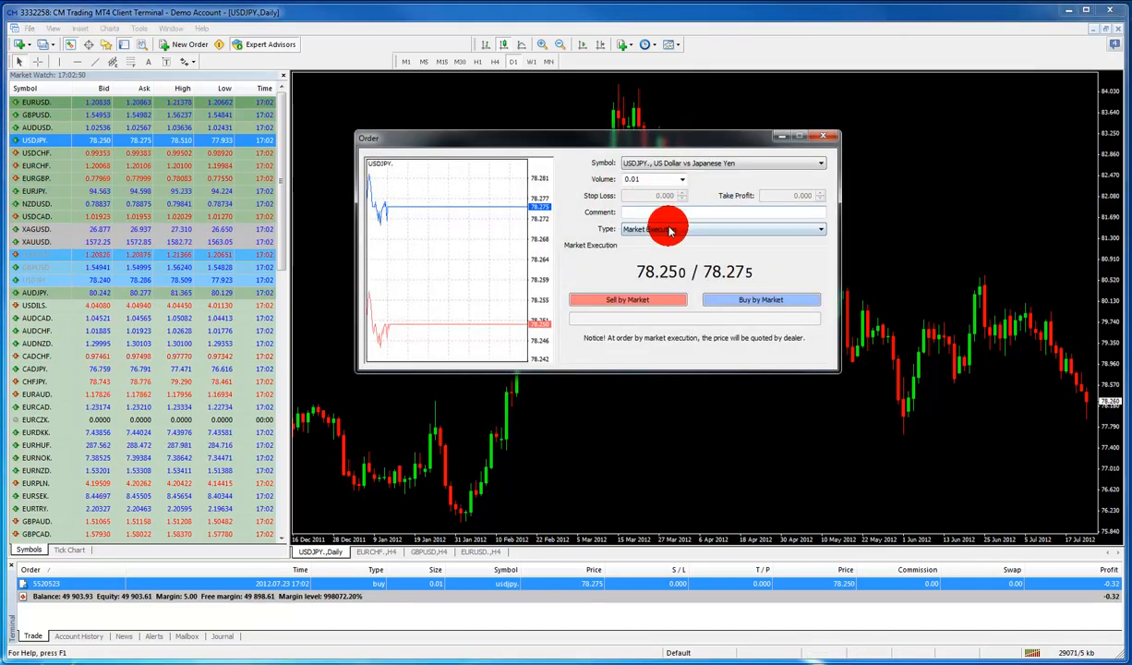
left_click(670, 229)
left_click(665, 242)
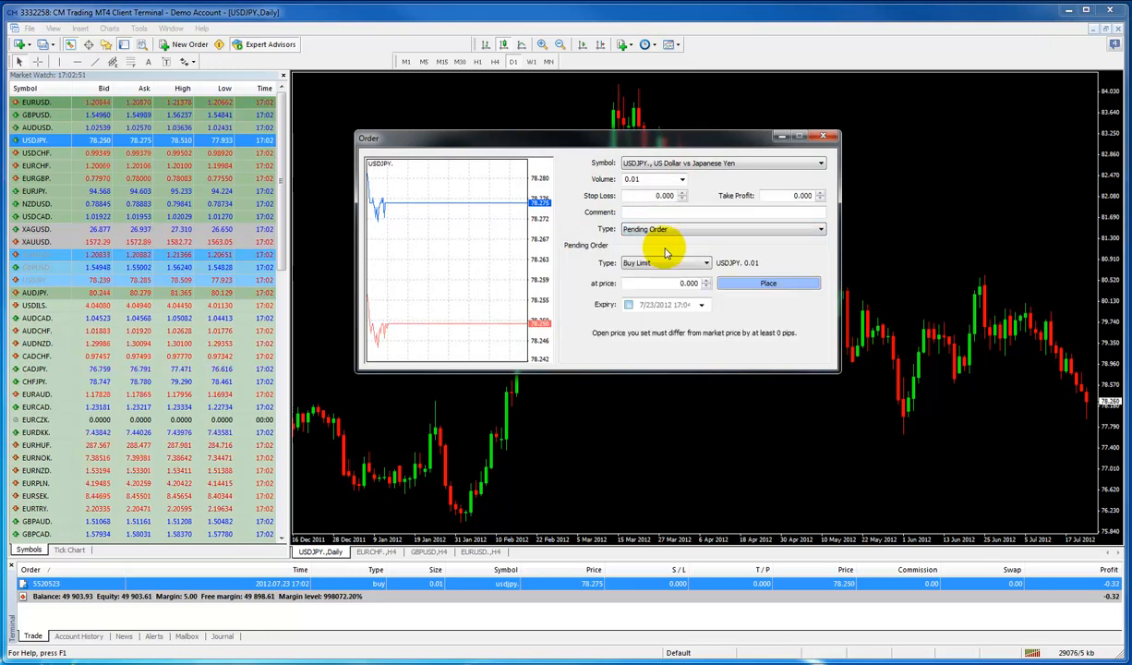
left_click(665, 265)
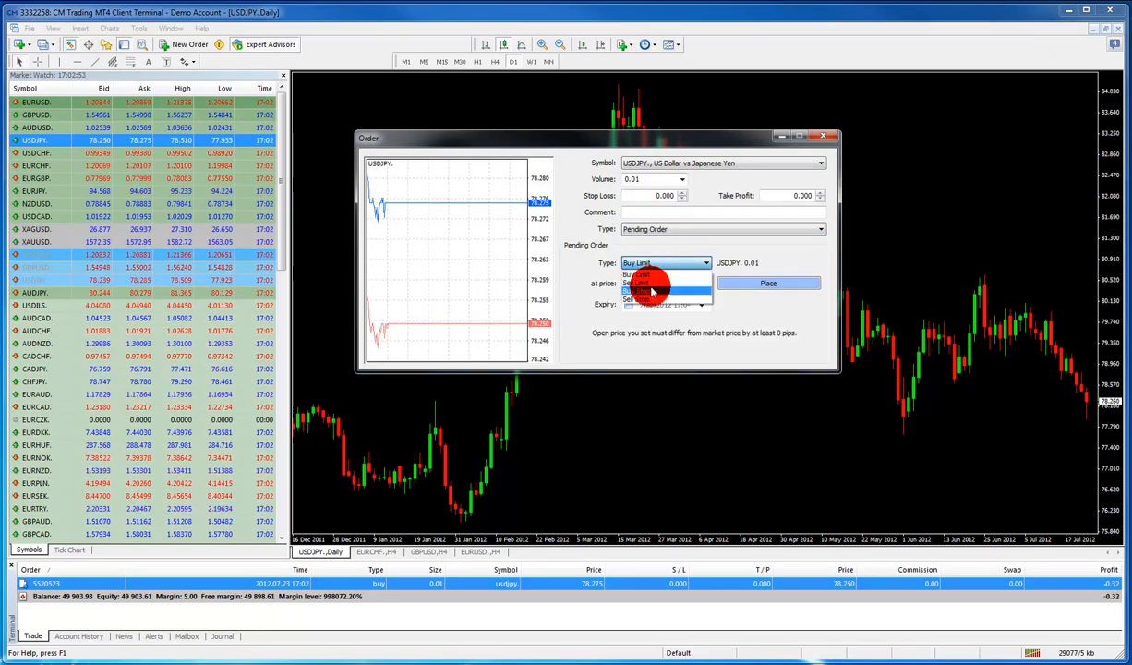
left_click(654, 277)
Step: Toggle the ticket between market execution and pending order, then list the tradable symbols
left_click(664, 229)
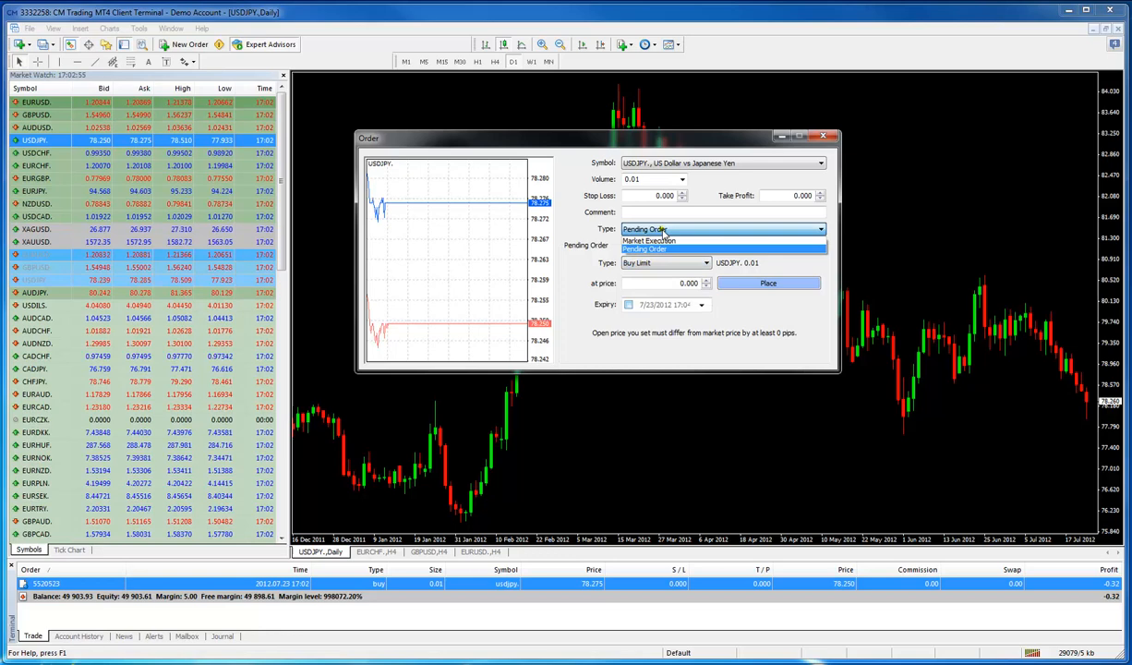
left_click(661, 240)
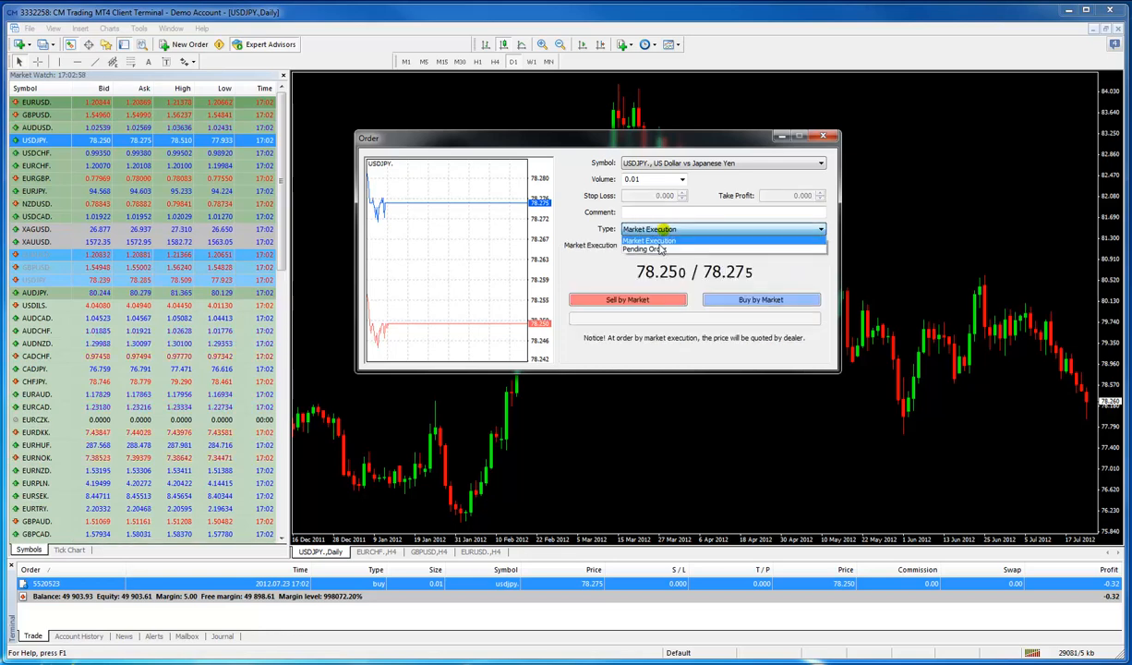
left_click(662, 242)
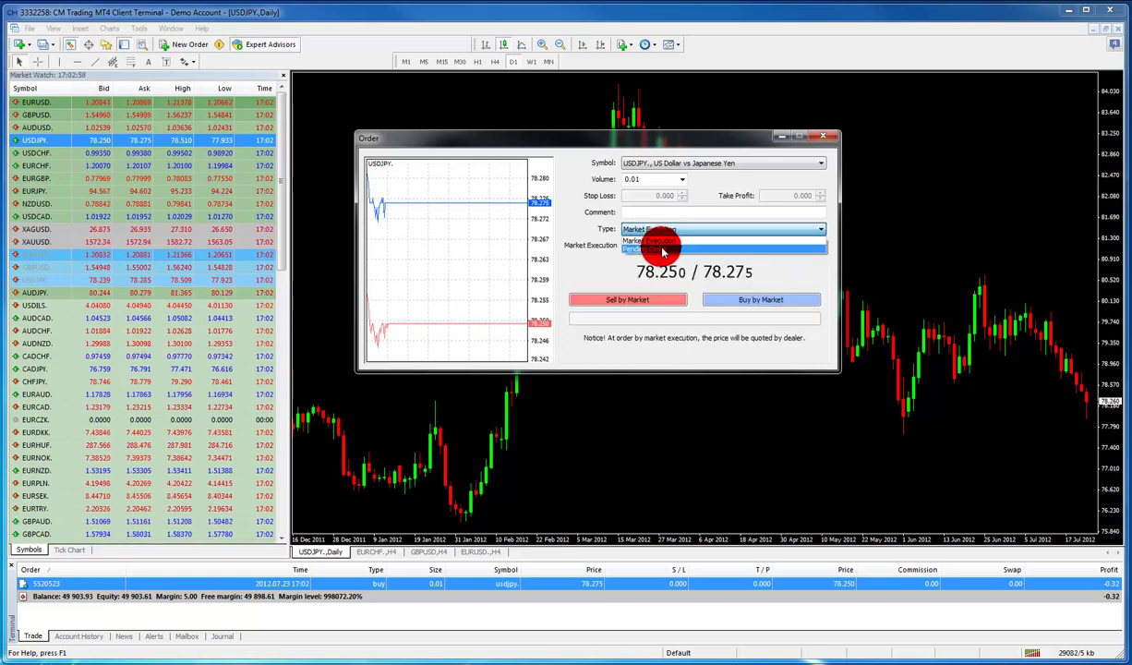
left_click(690, 163)
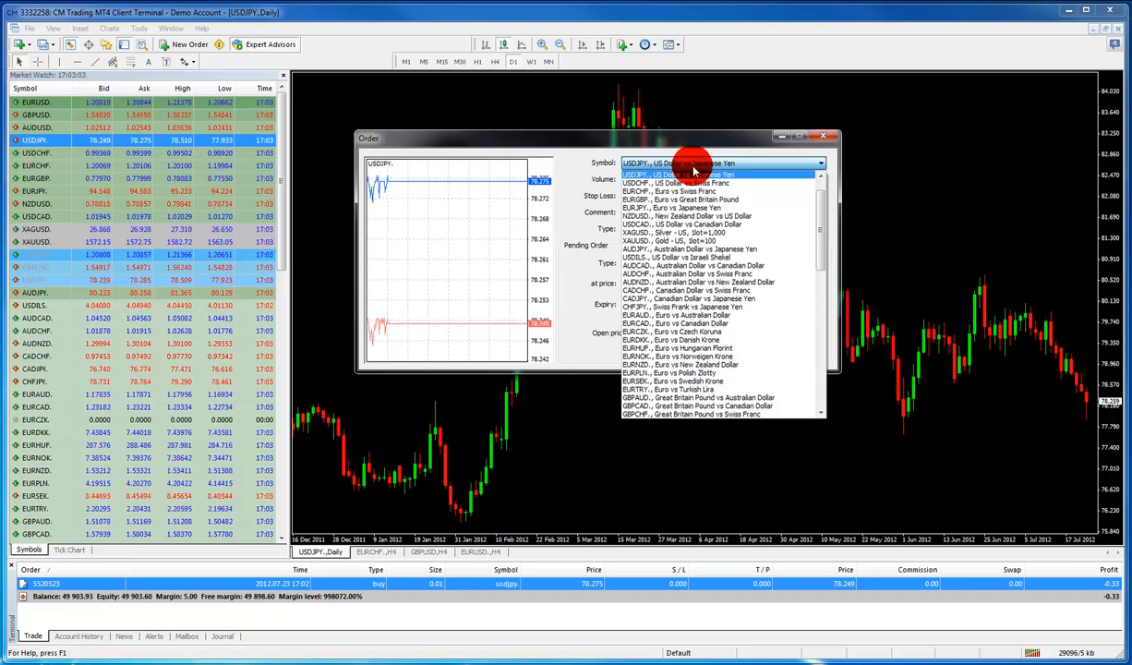
scroll(693, 184, "up", 3)
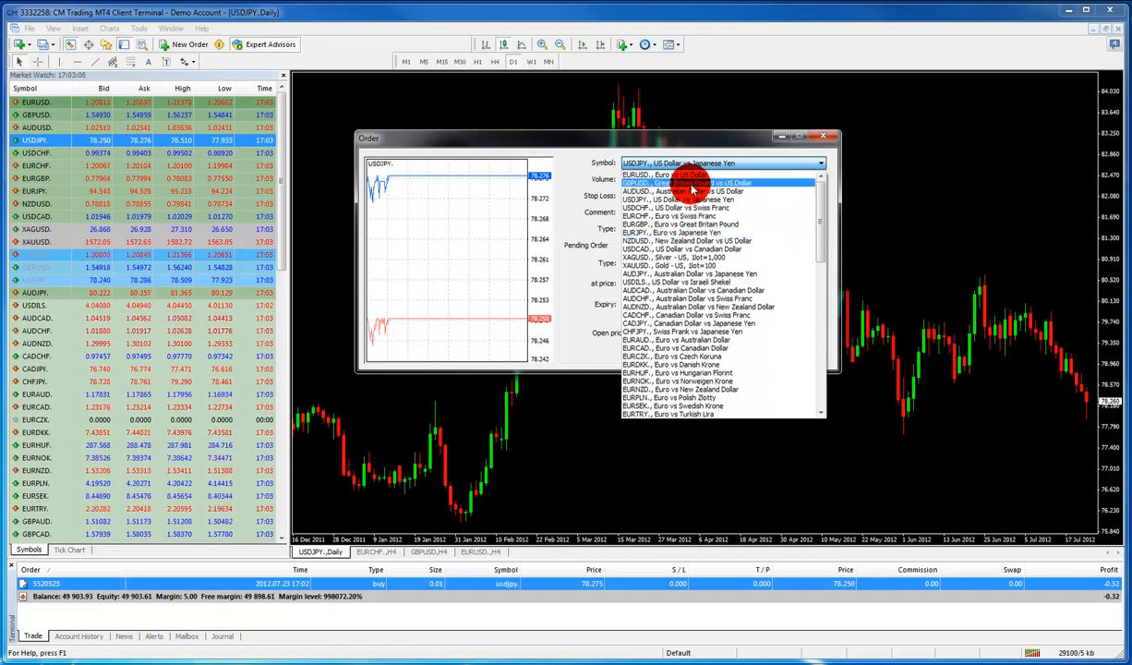
Step: Set the order to EURUSD with volume 0.01 lots after trying another lot size
left_click(691, 175)
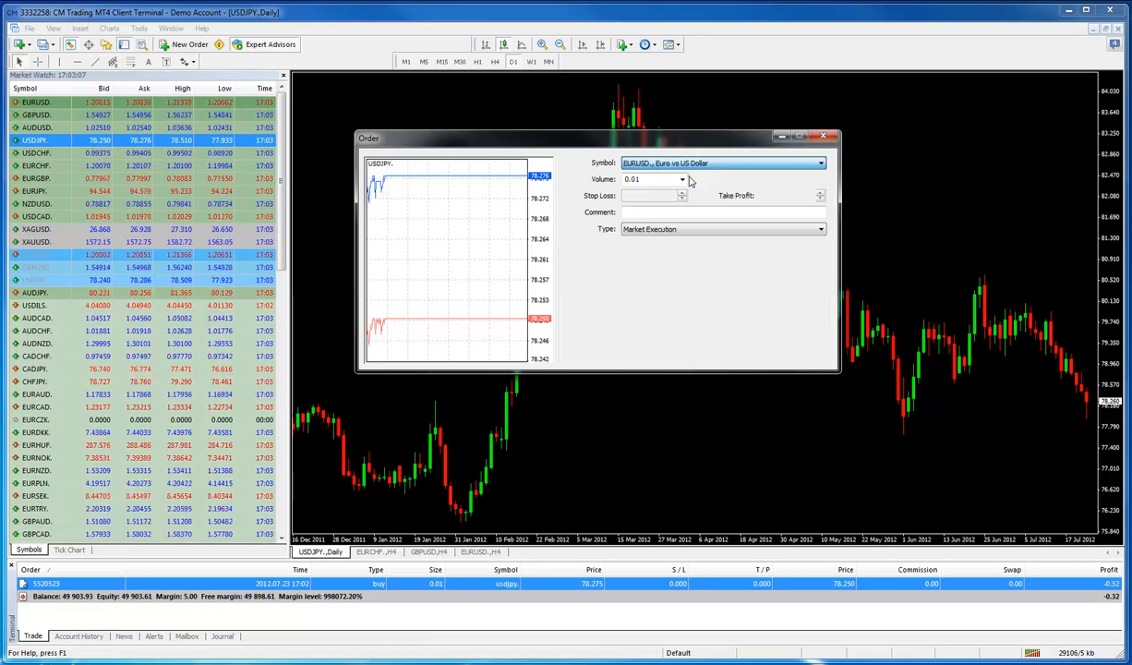
left_click(682, 181)
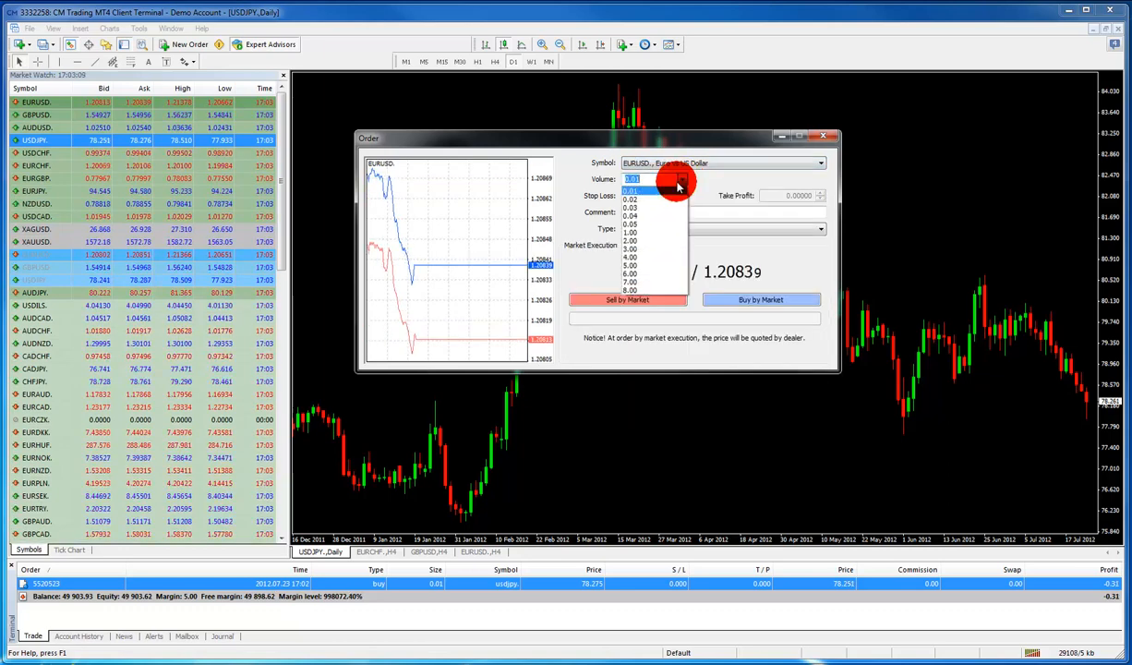
left_click(646, 236)
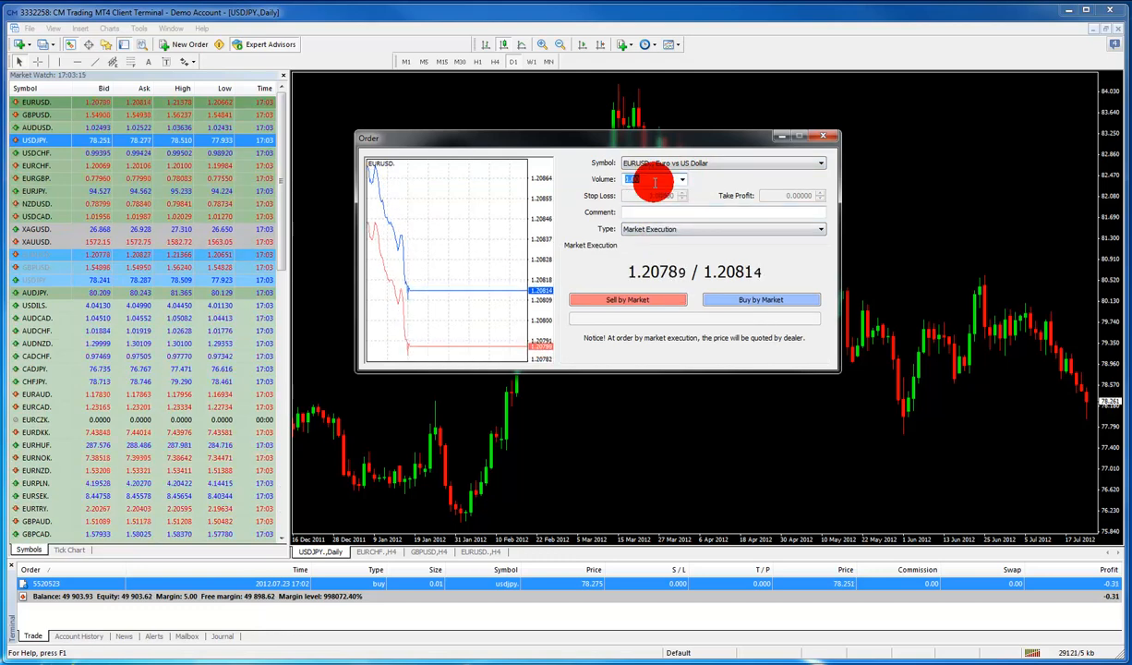
left_click(683, 179)
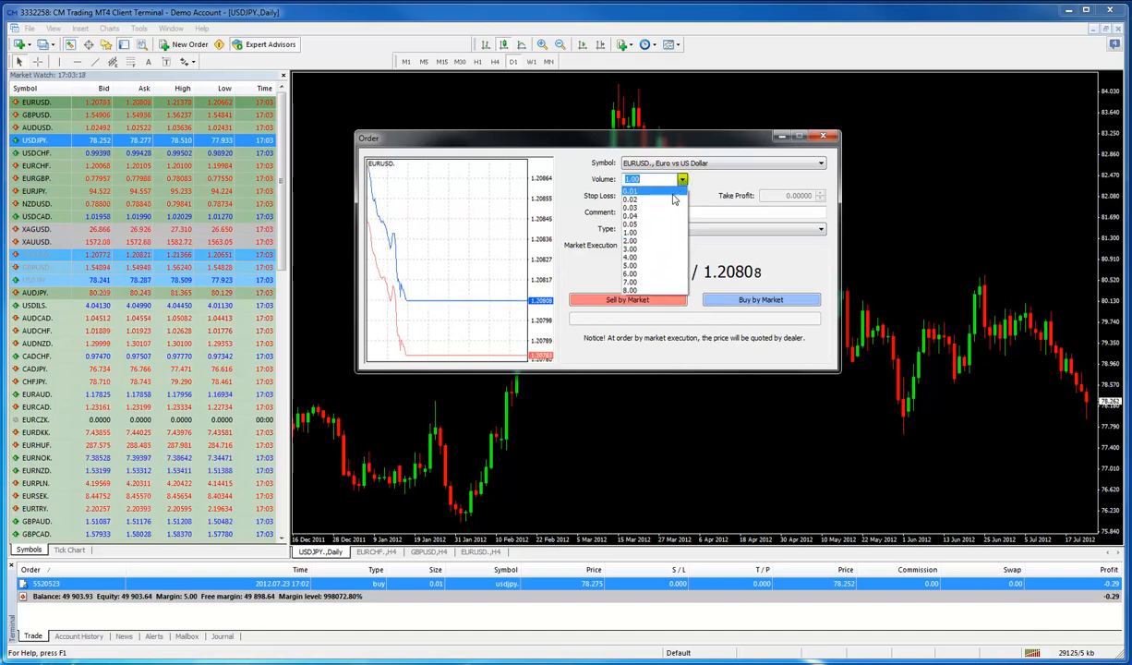
left_click(637, 185)
left_click(665, 178)
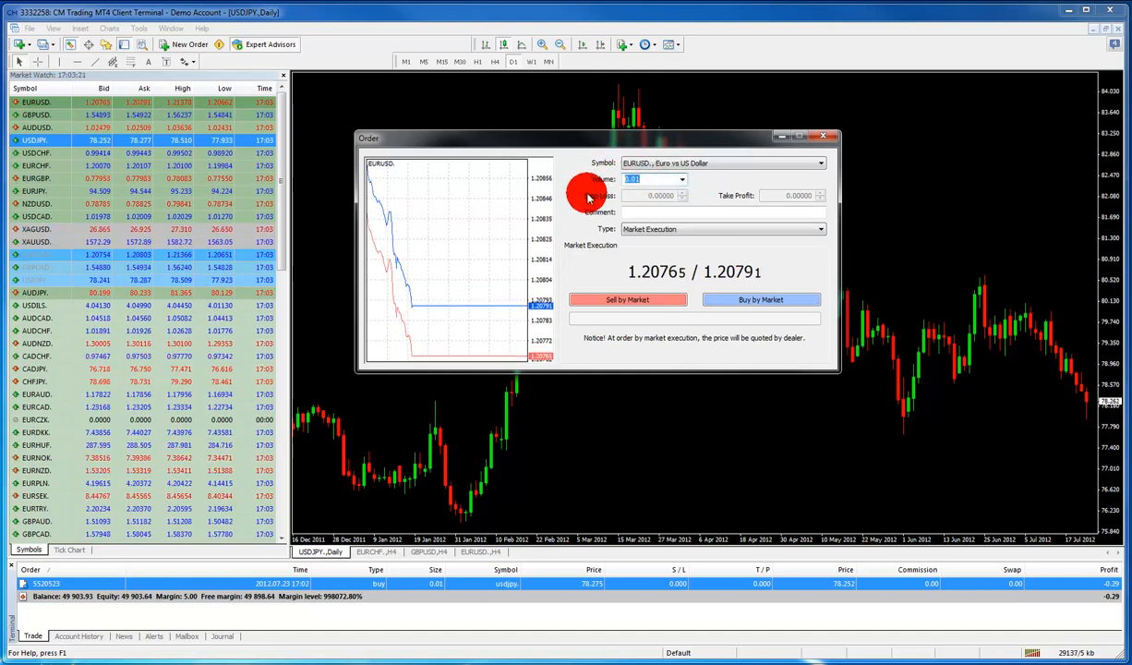
Step: Buy EURUSD at market, filling at 1.20800, and acknowledge the execution
left_click(738, 299)
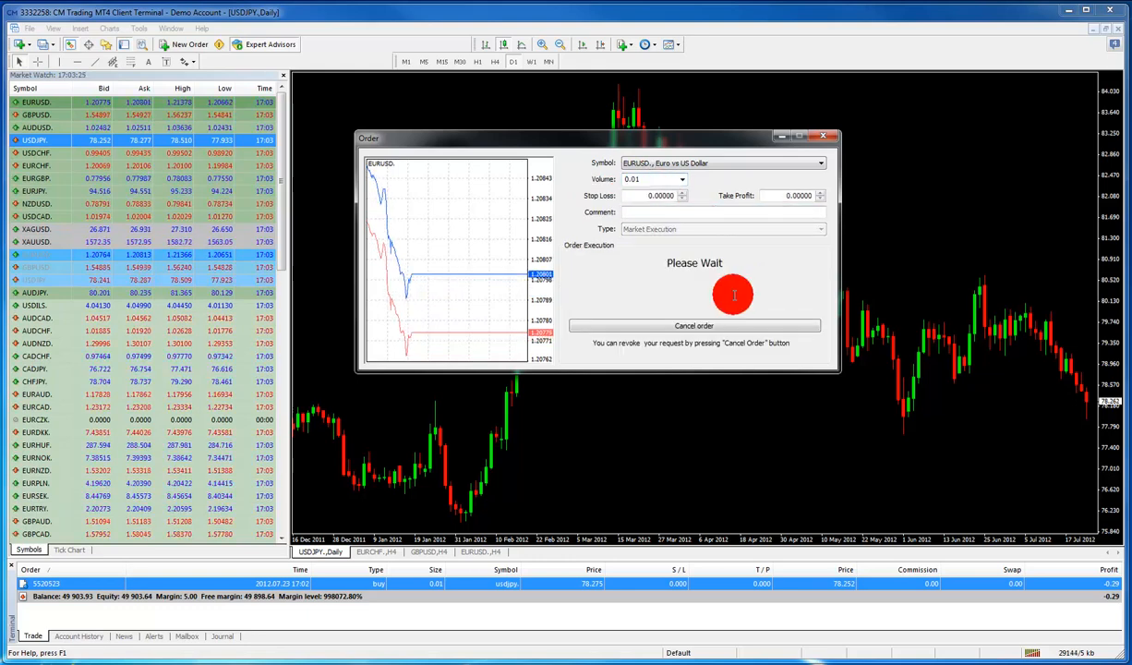
left_click(626, 325)
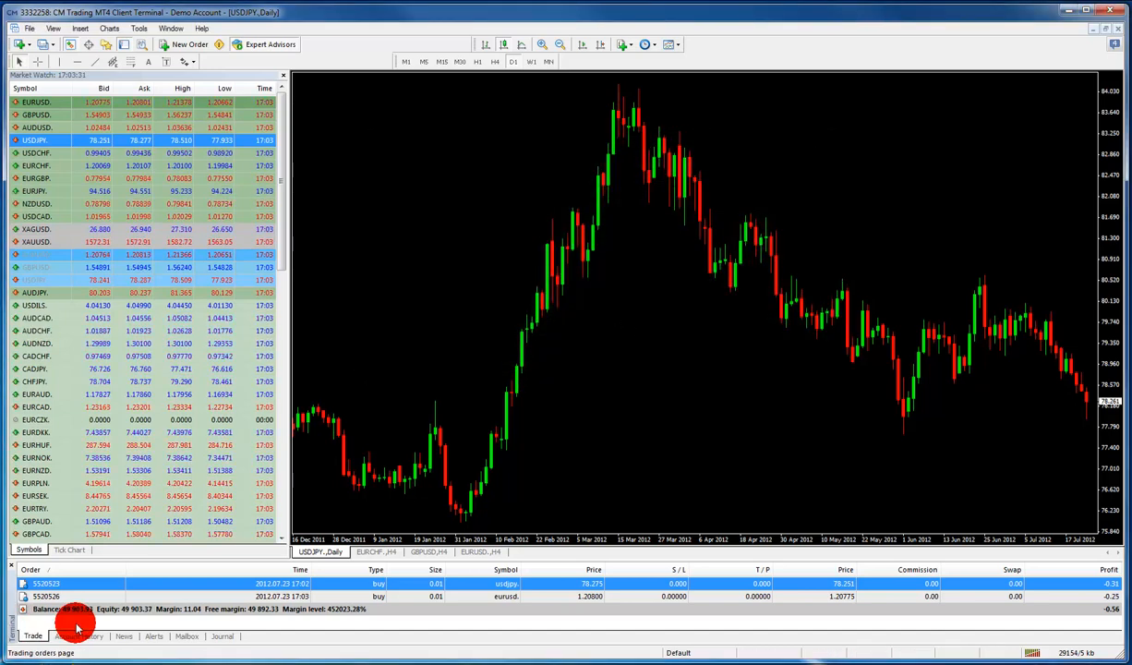
Step: Make the Terminal panel taller and show Account History limited to the last three months
left_click_drag(226, 510, 239, 334)
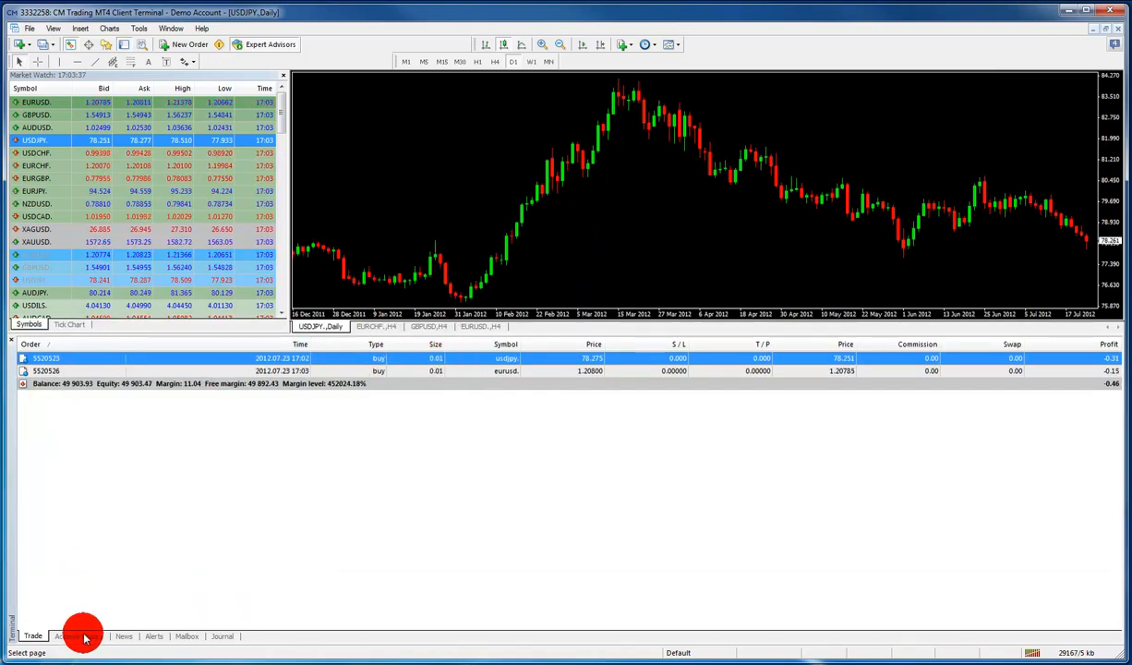
left_click(35, 636)
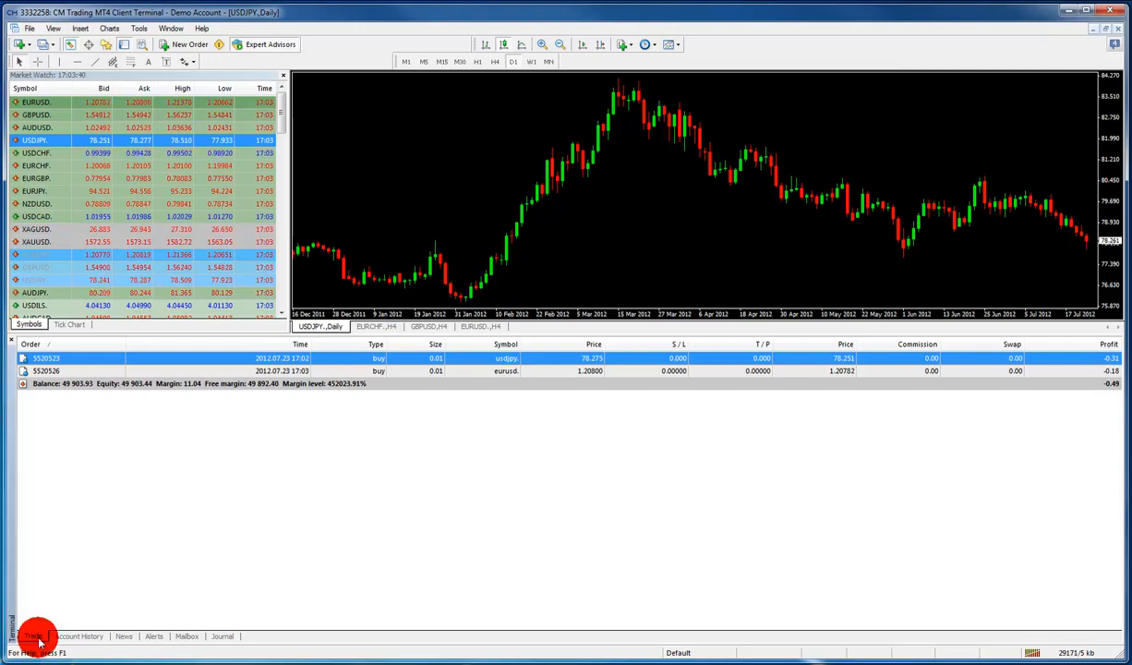
left_click(39, 639)
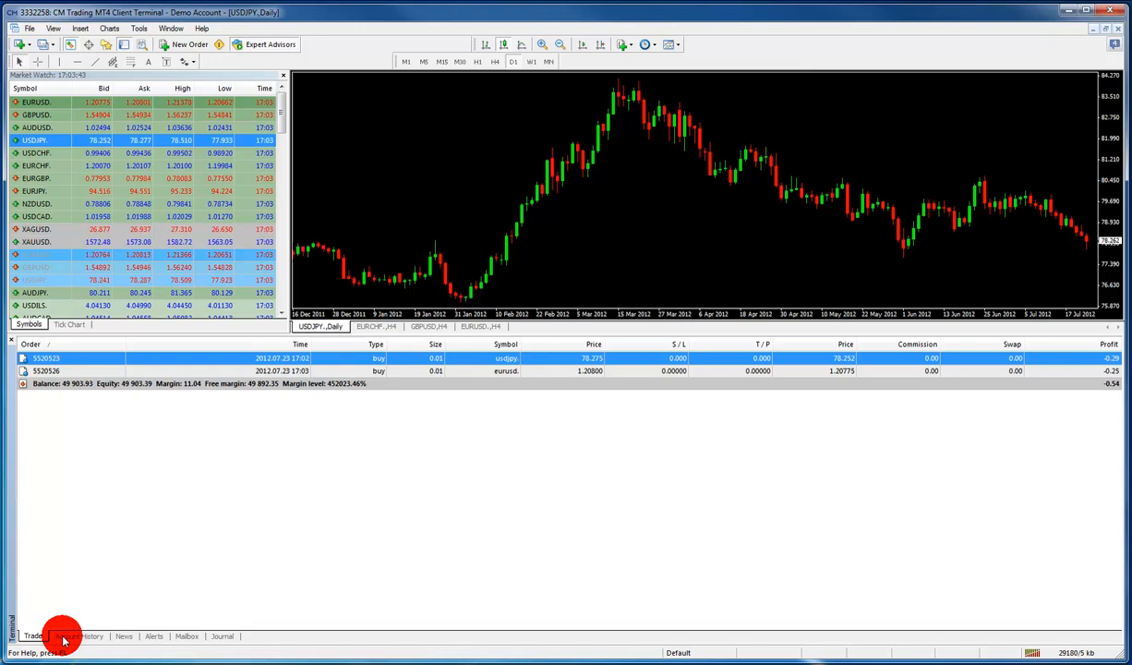
left_click(65, 638)
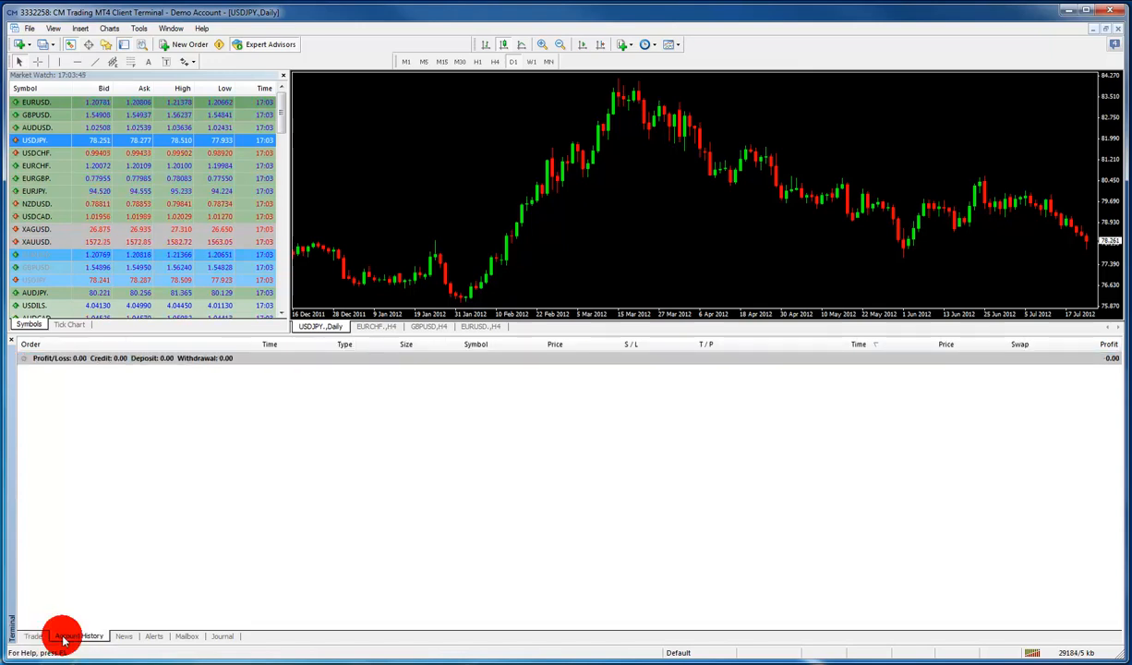
right_click(226, 392)
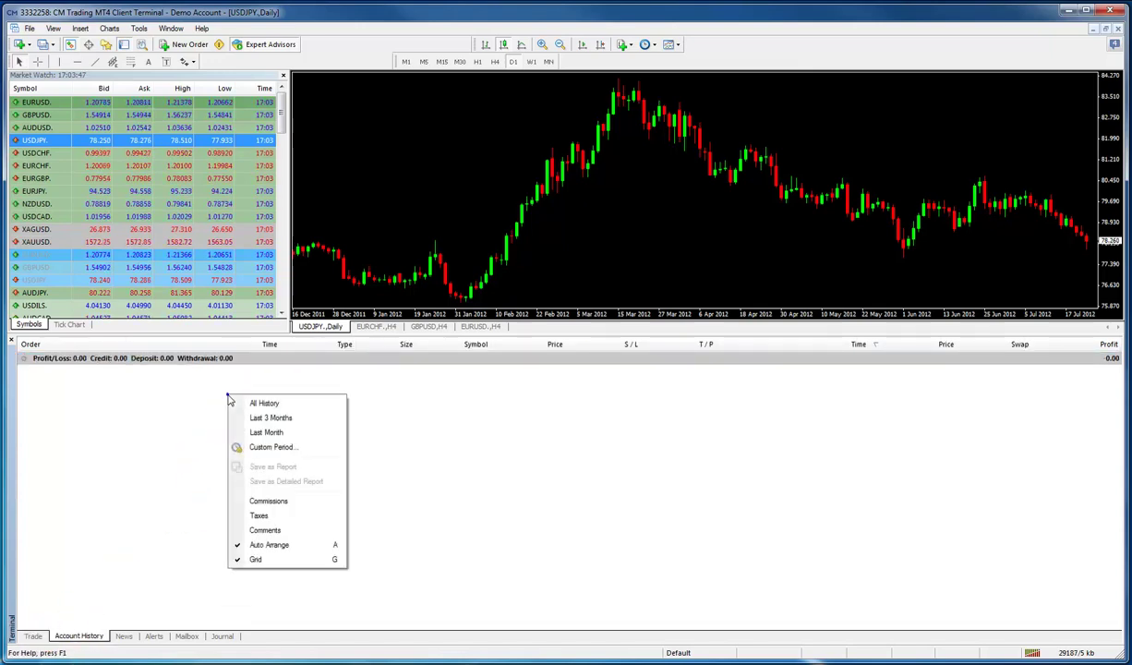
left_click(282, 420)
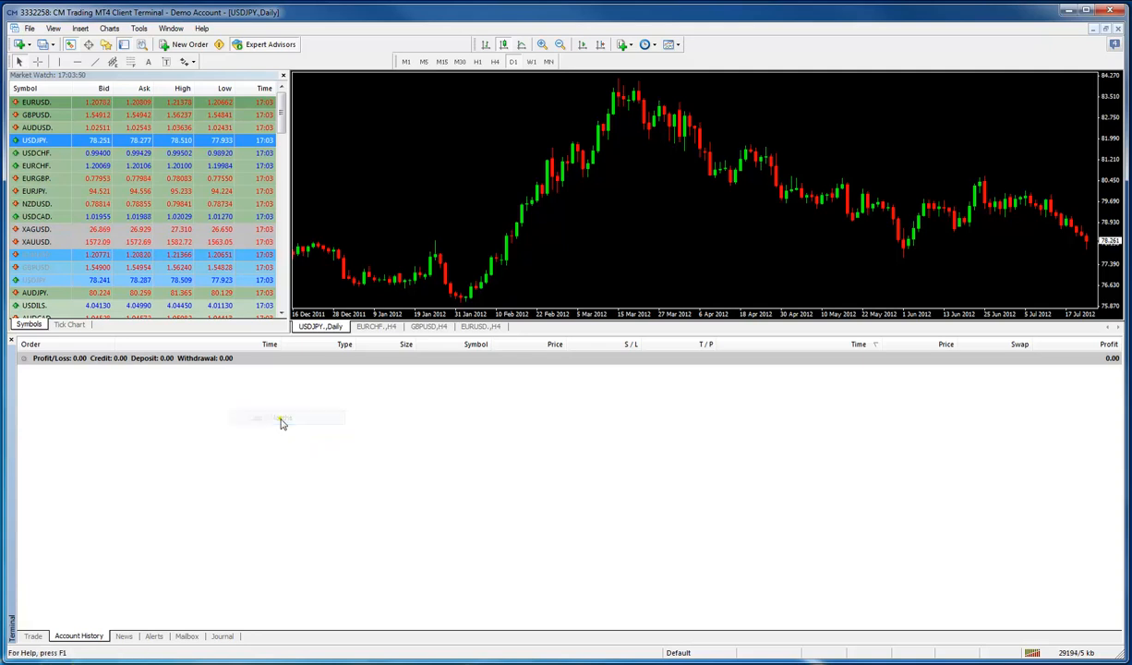
Step: Try a Custom Period of Last 3 days for the history, close it, and return to the Trade list
right_click(281, 422)
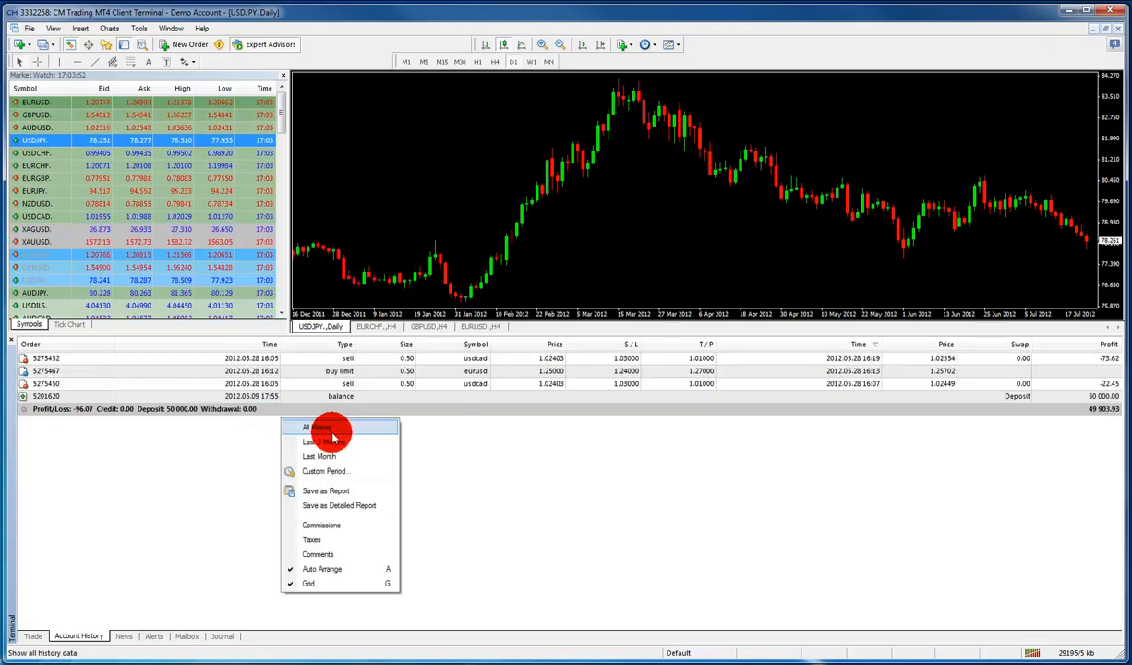
left_click(323, 470)
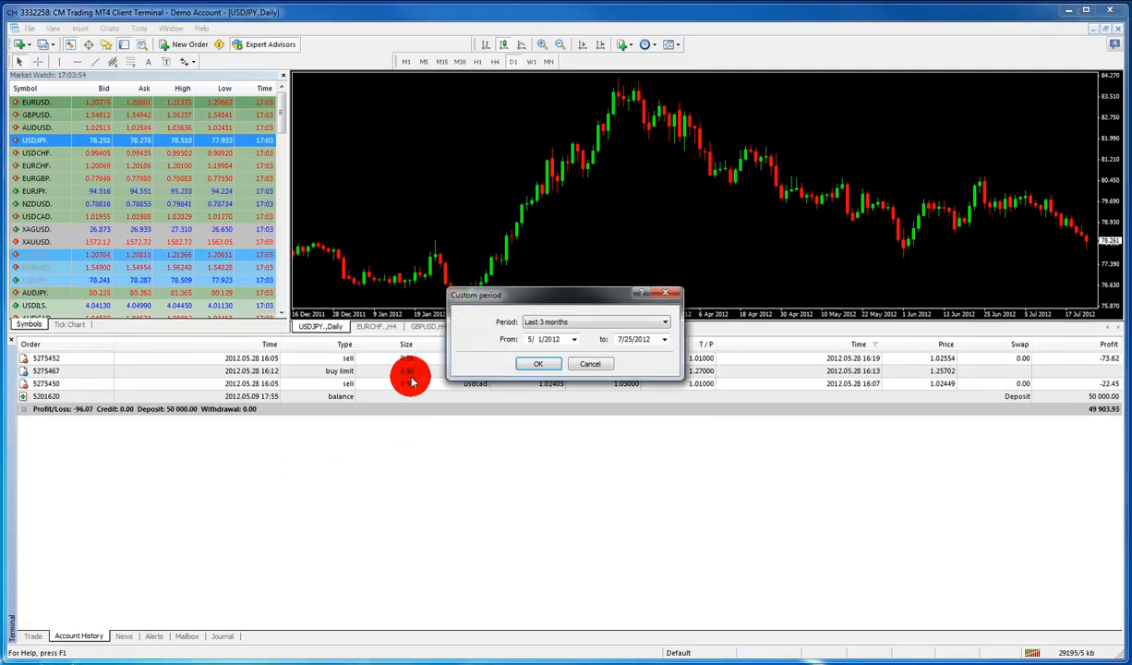
left_click(663, 322)
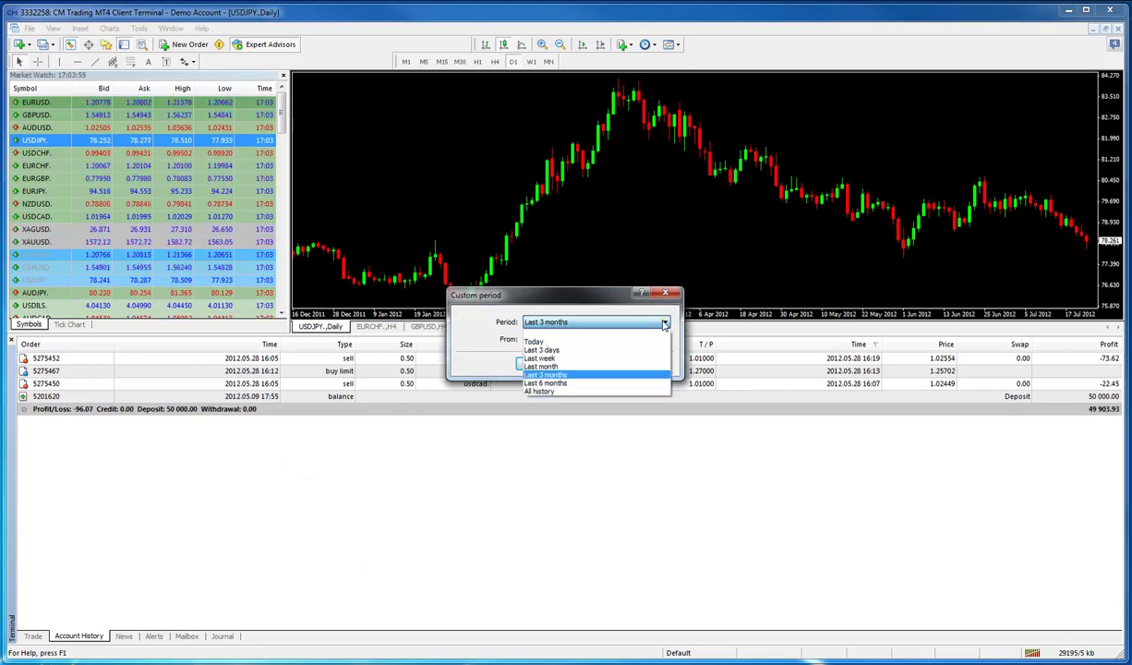
left_click(582, 351)
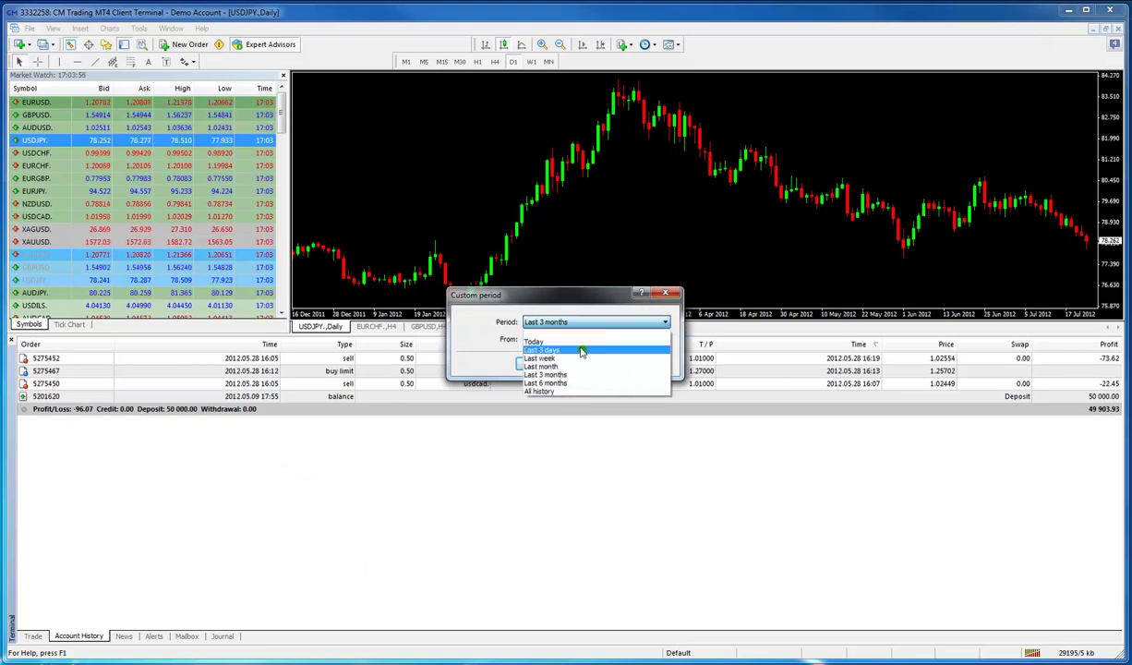
left_click(668, 297)
left_click(33, 636)
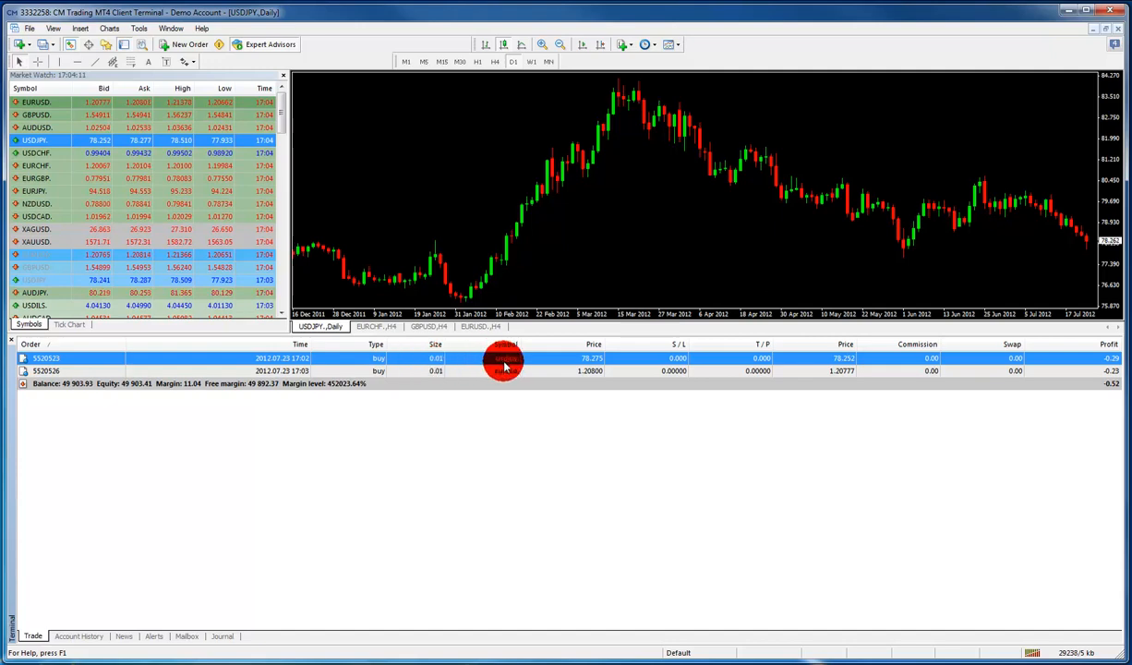
left_click(589, 371)
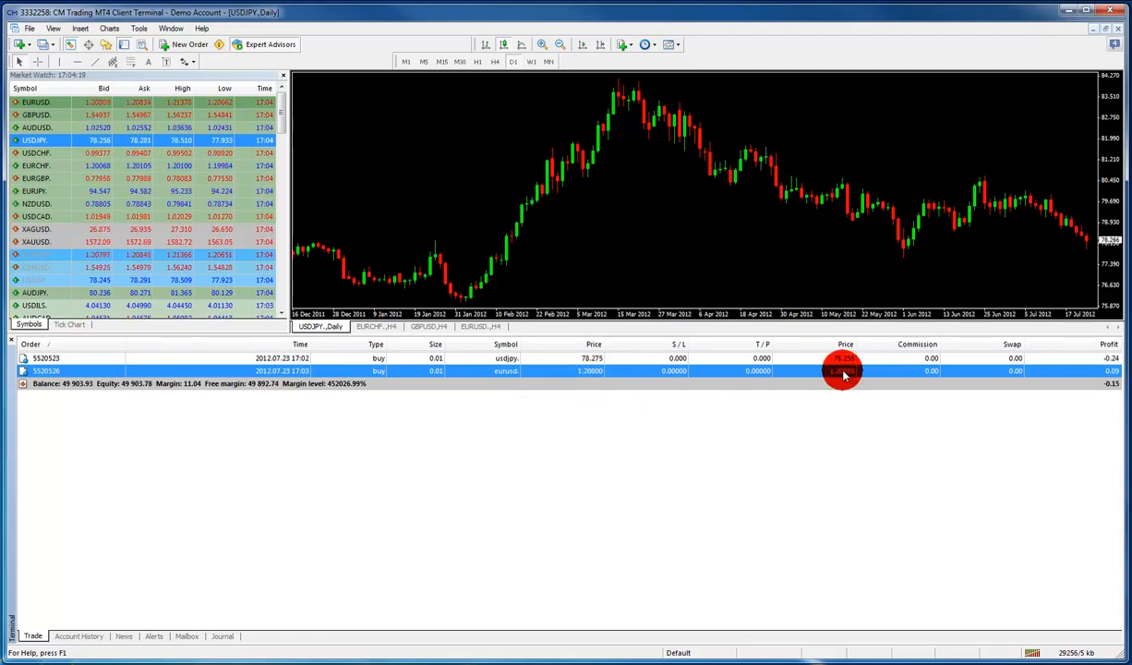
Step: Open the Modify Order dialog for the EURUSD buy and reposition it over the chart
double_click(749, 371)
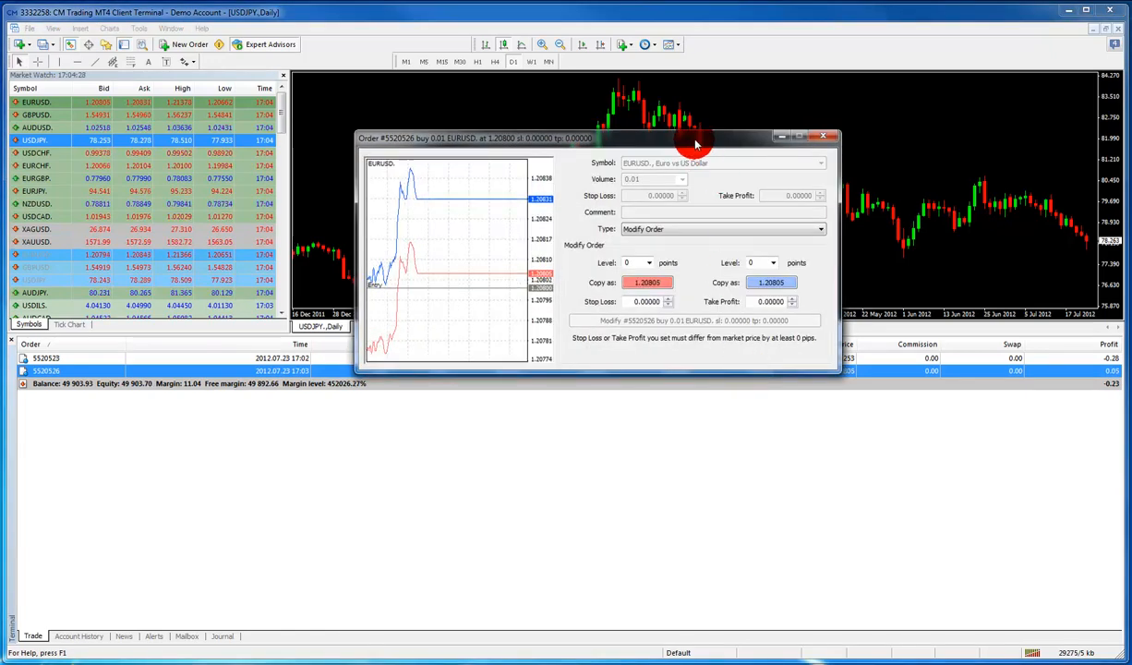
left_click_drag(694, 139, 749, 422)
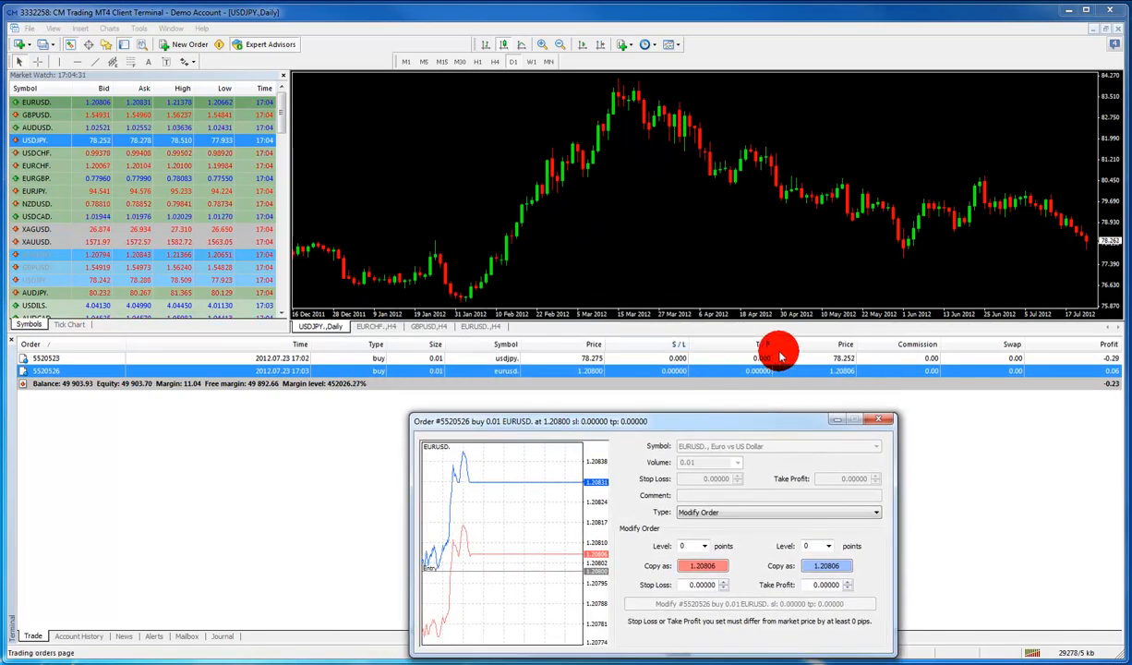
left_click_drag(776, 421, 736, 200)
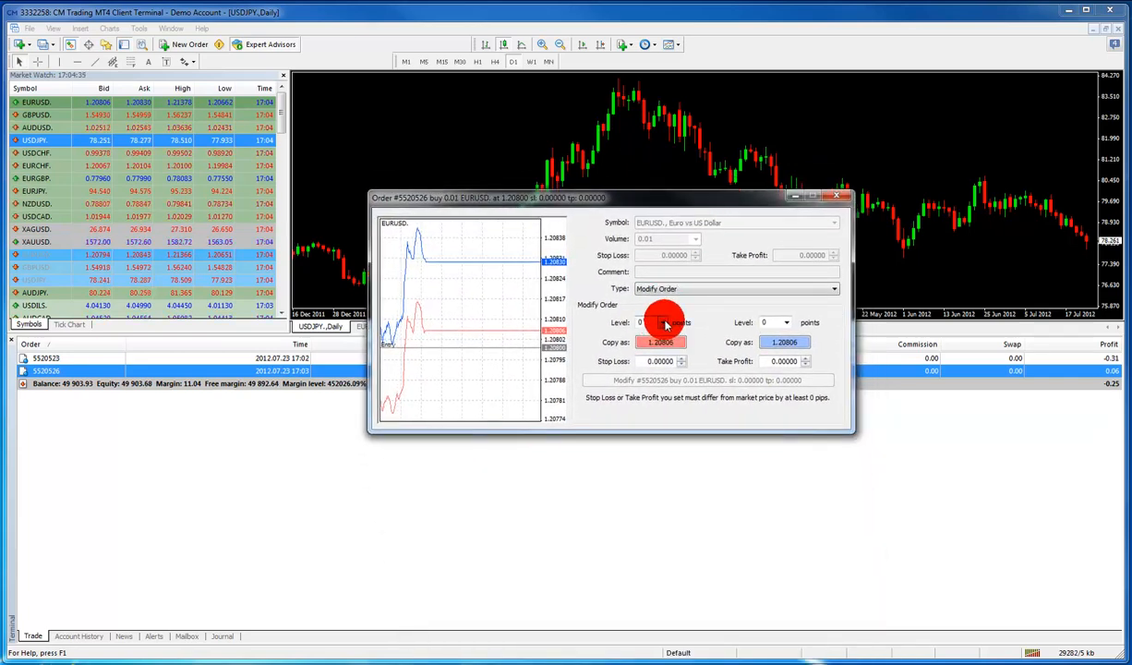
left_click(646, 322)
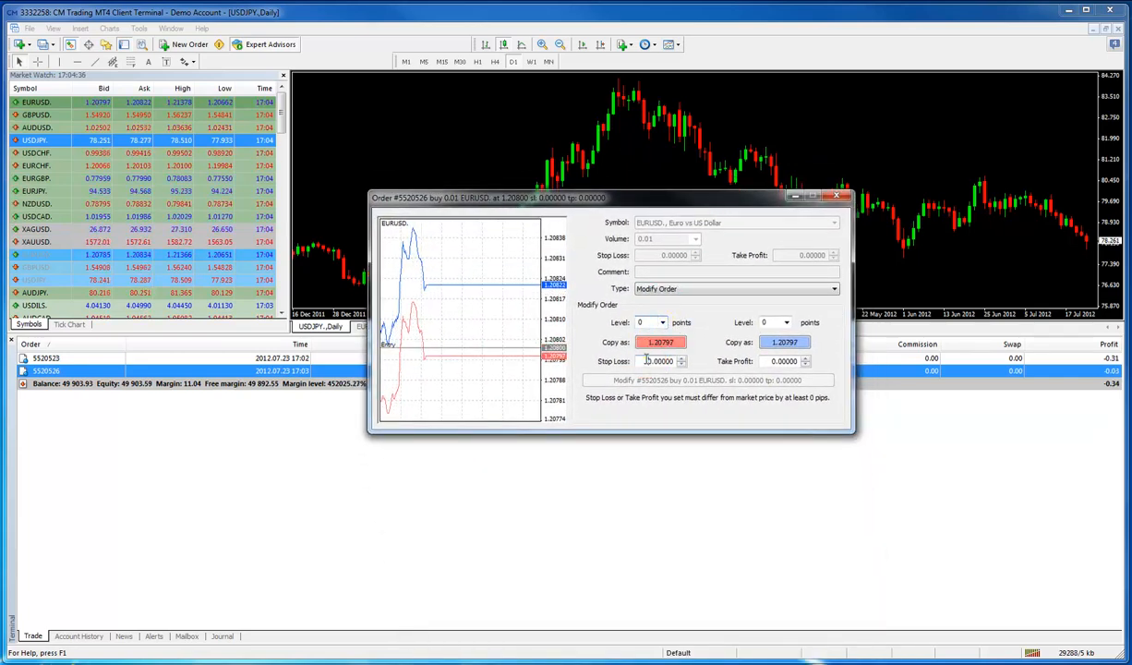
Step: Apply Stop Loss 1.20000 and Take Profit 1.22000 to the EURUSD buy and confirm
left_click(658, 343)
type("1.20000")
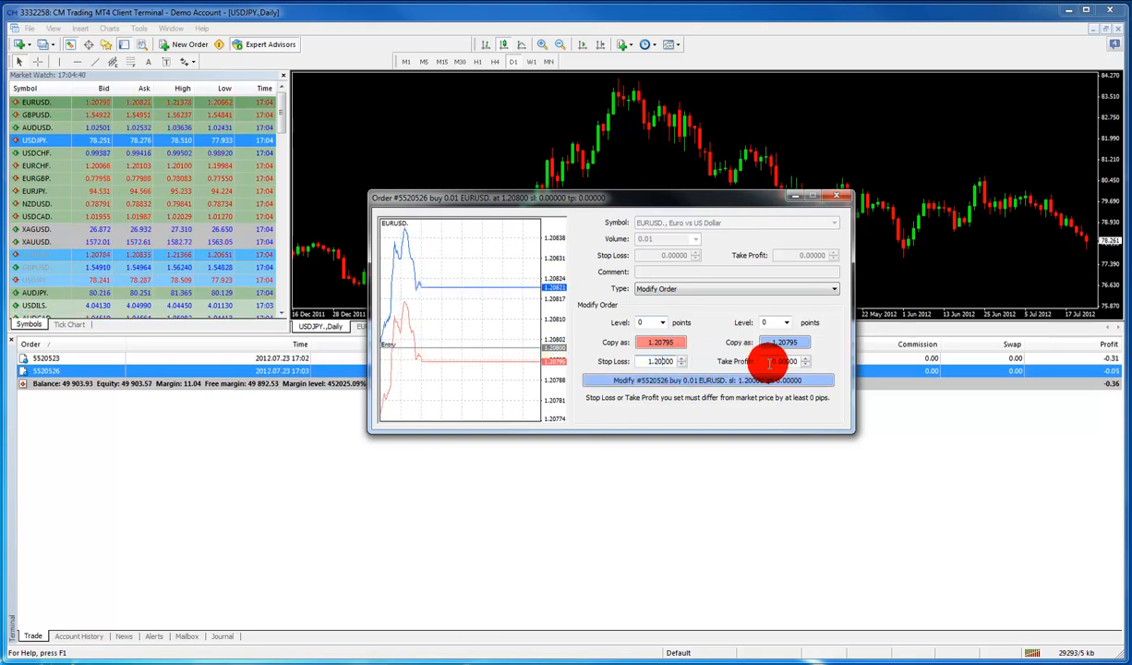
left_click(806, 358)
type("1.22000")
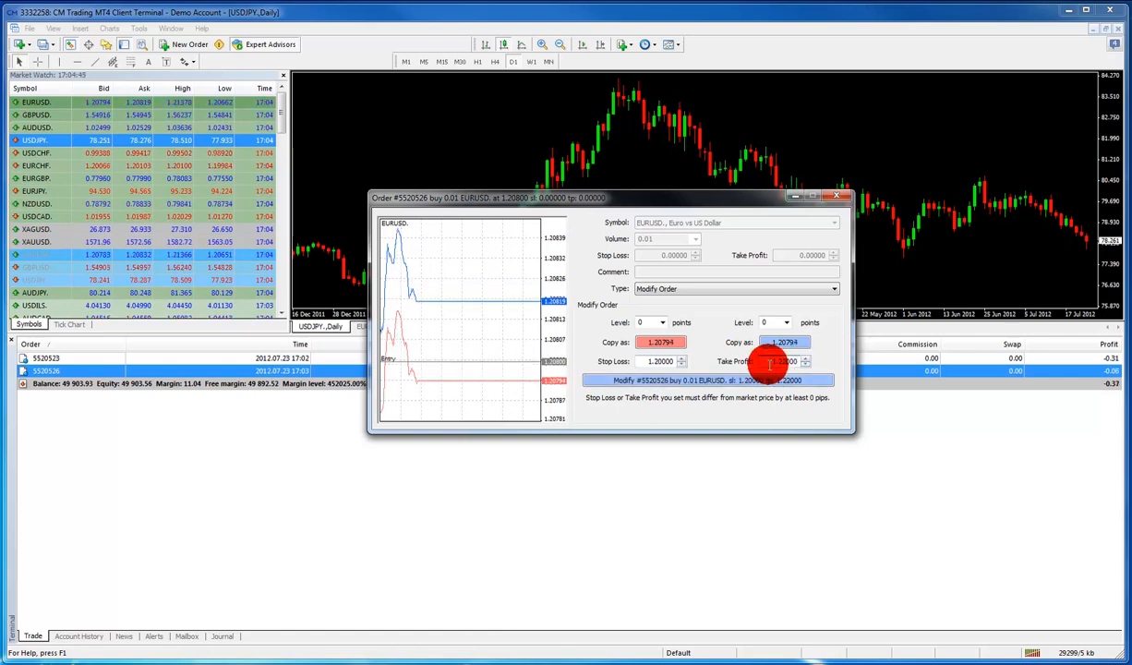
left_click(713, 383)
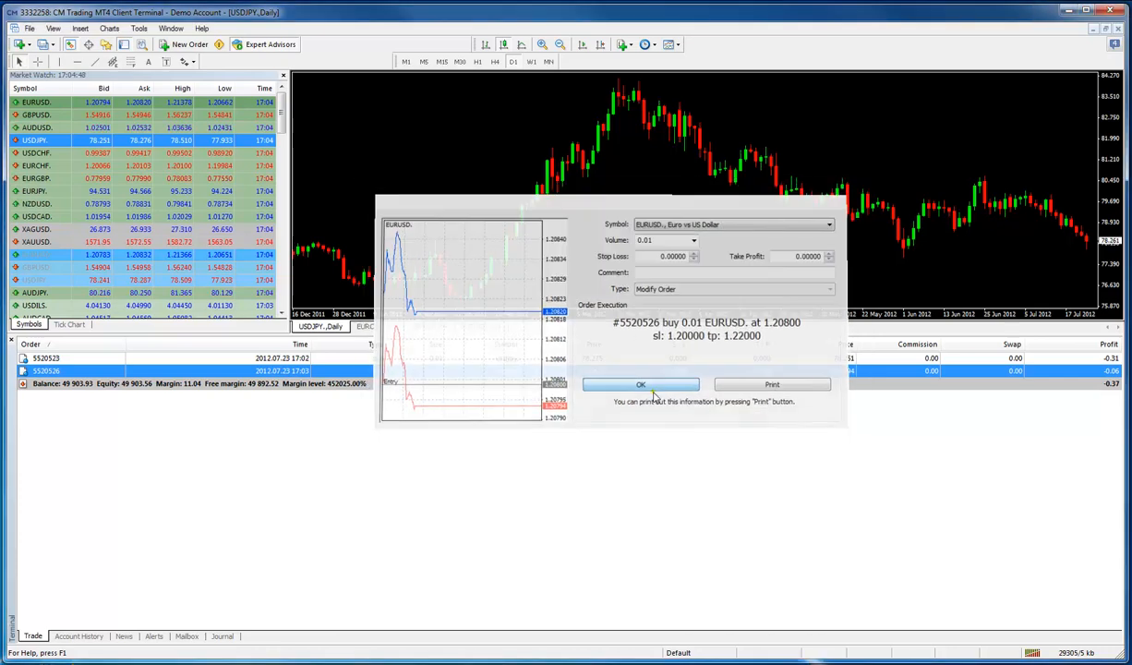
left_click(651, 391)
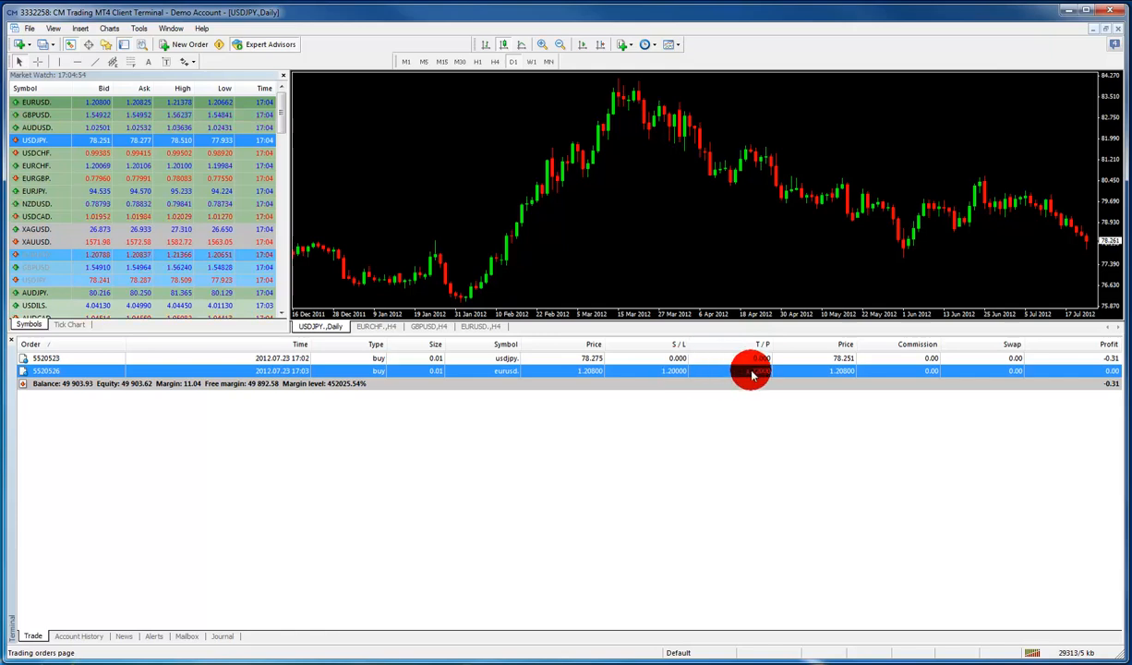
Step: Zero out the EURUSD buy order's Stop Loss and Take Profit and confirm the modification
double_click(753, 372)
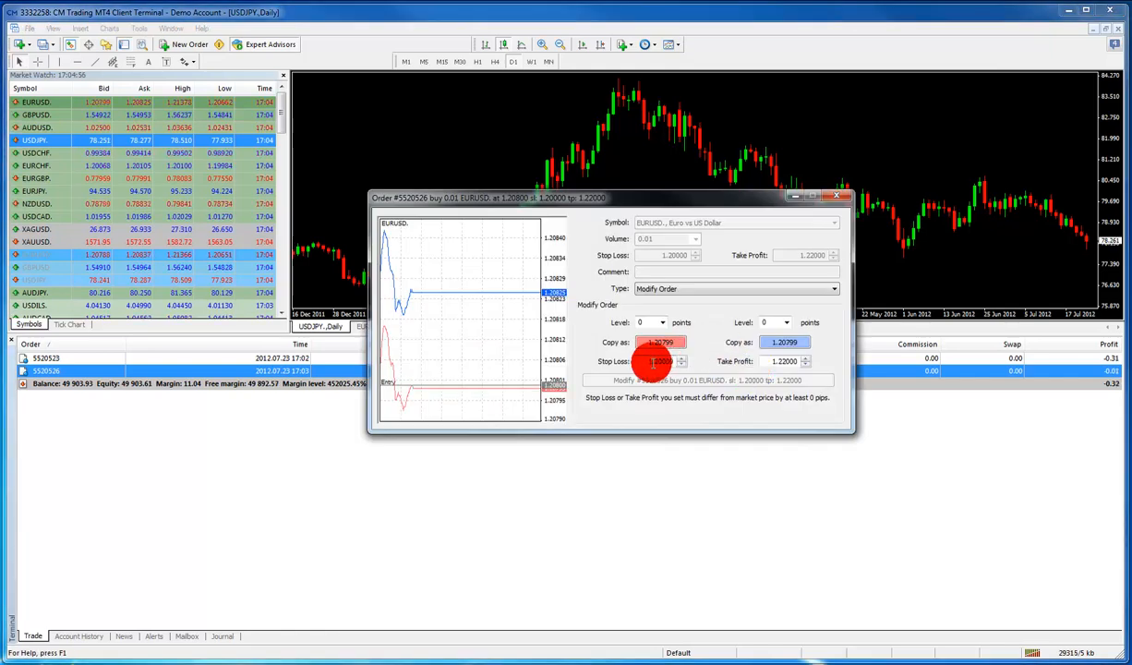
double_click(649, 361)
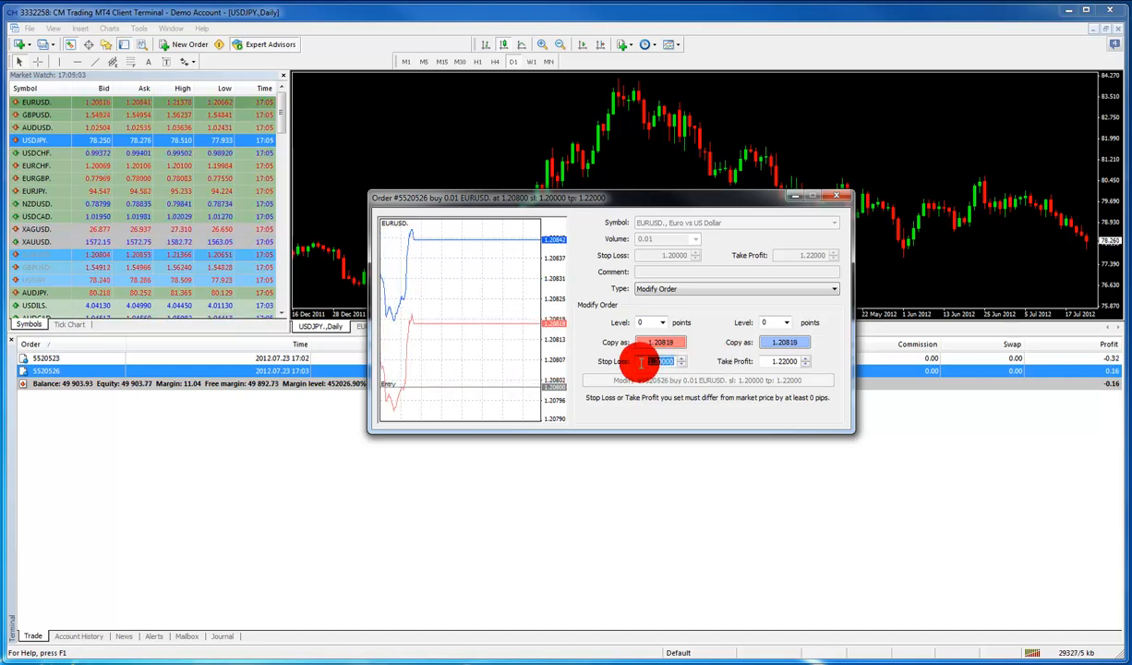
type("0")
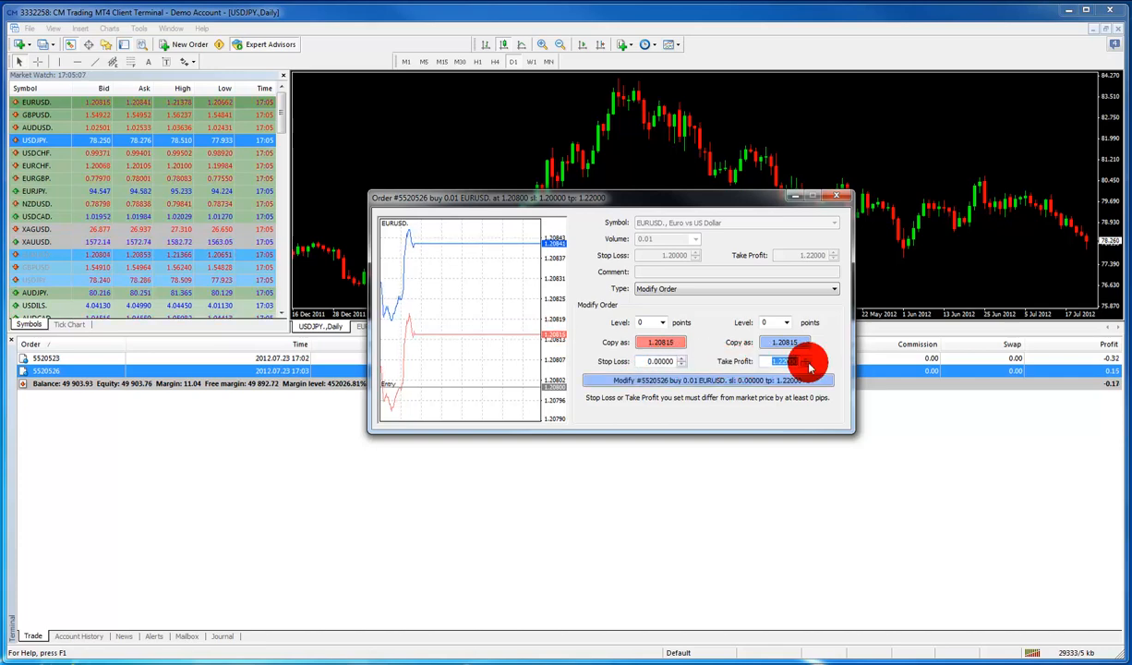
type("0")
left_click(758, 380)
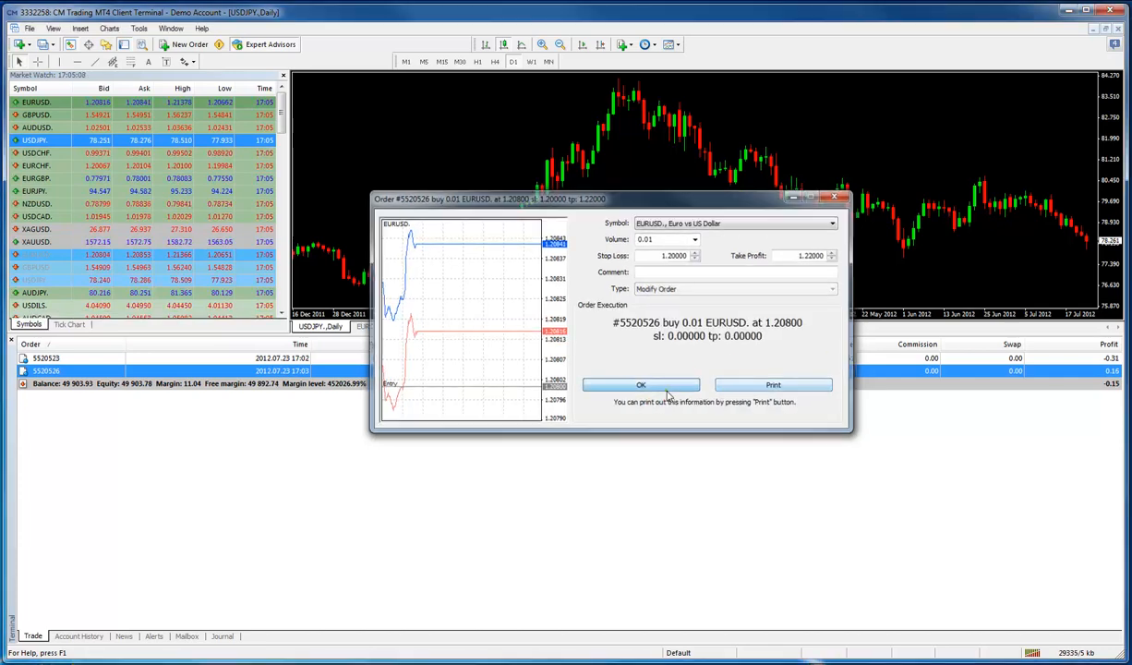
left_click(641, 384)
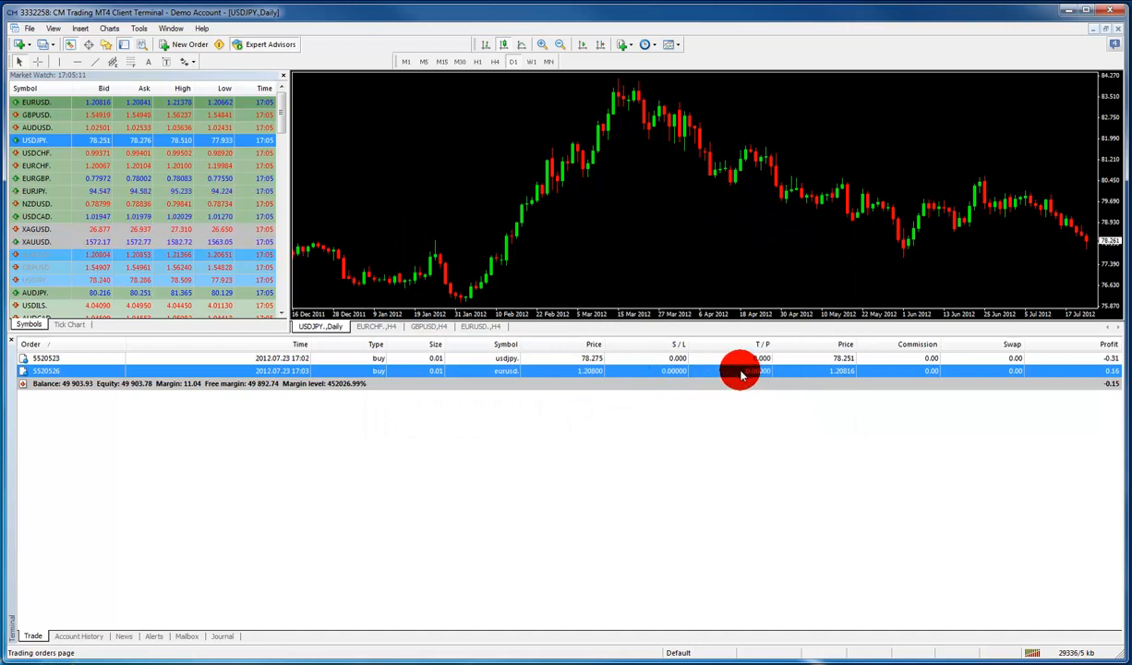
Step: From the EURUSD buy's order window, open an opposite 0.01-lot EURUSD sell at market
double_click(842, 373)
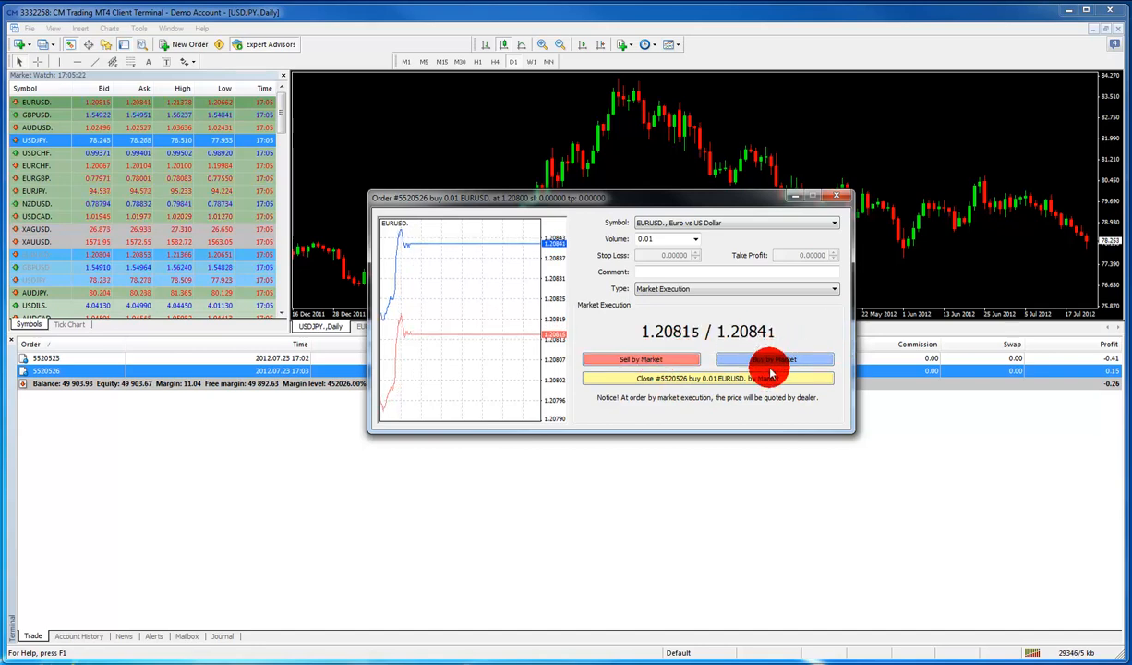
left_click(649, 362)
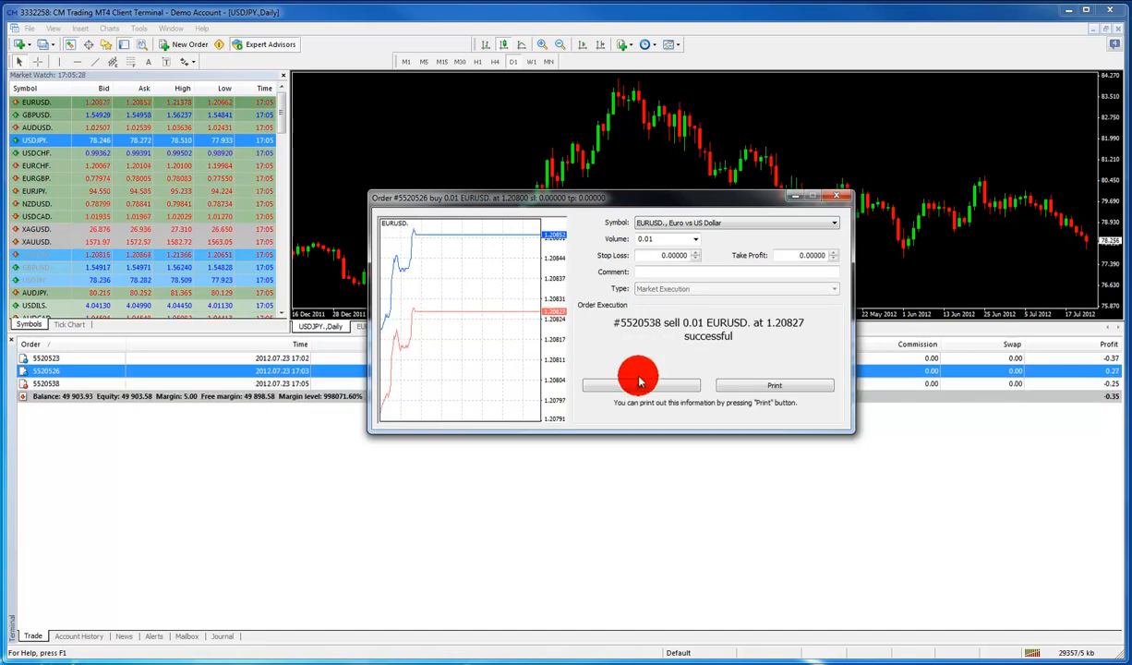
left_click(640, 386)
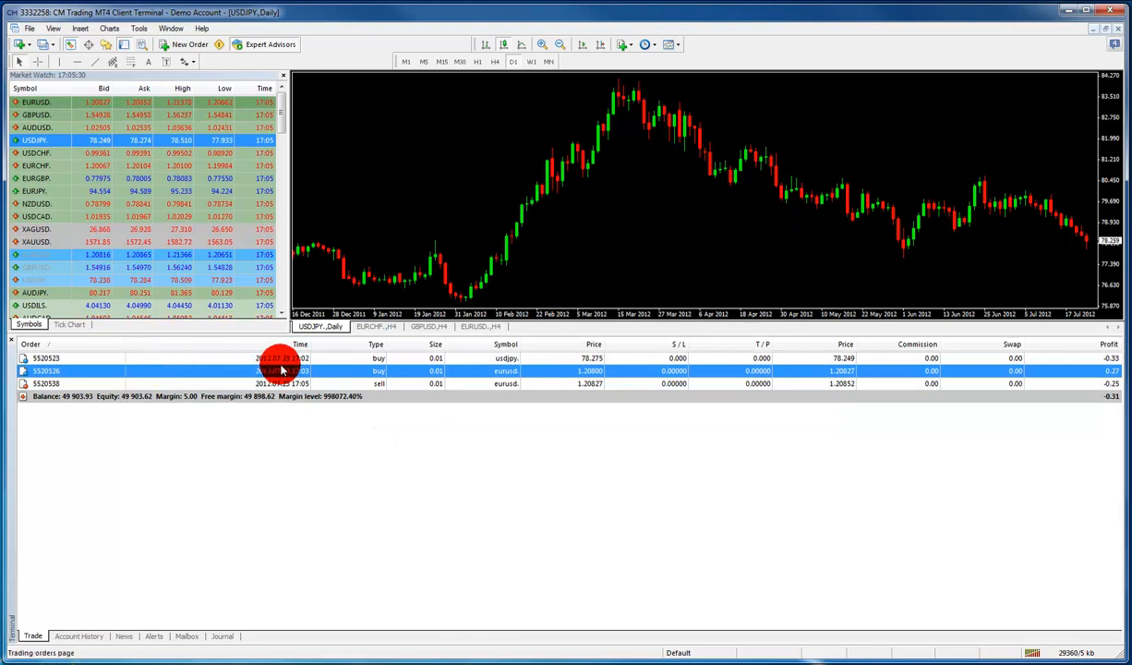
Step: Select the new EURUSD sell in the Trade tab, then the EURUSD buy order again
left_click(376, 373)
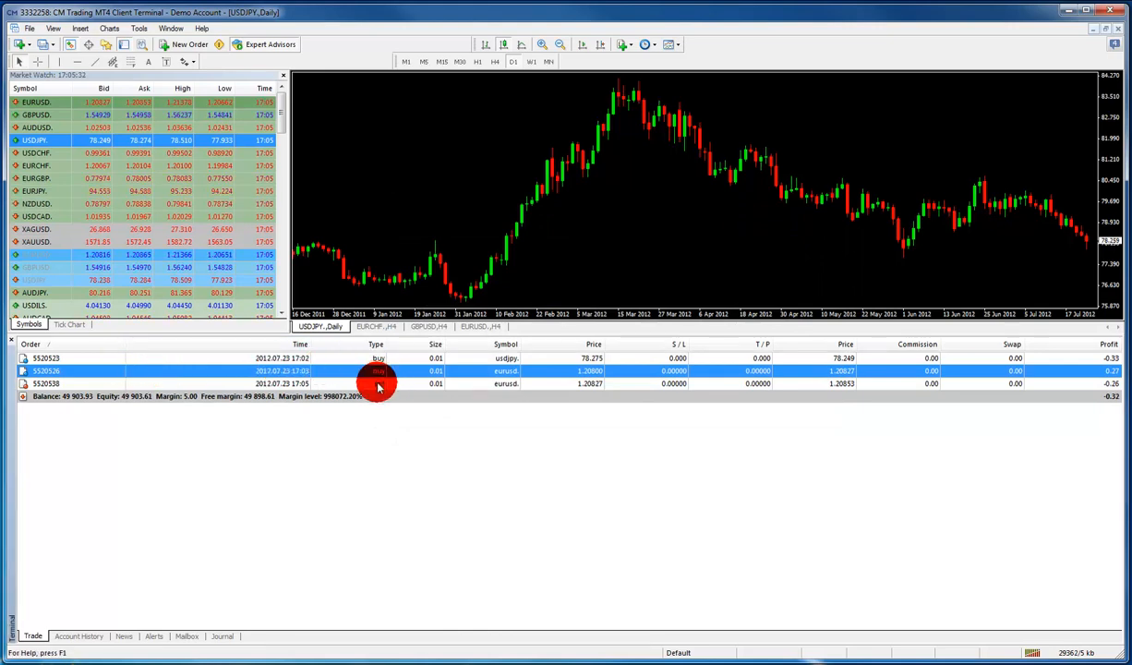
left_click(379, 383)
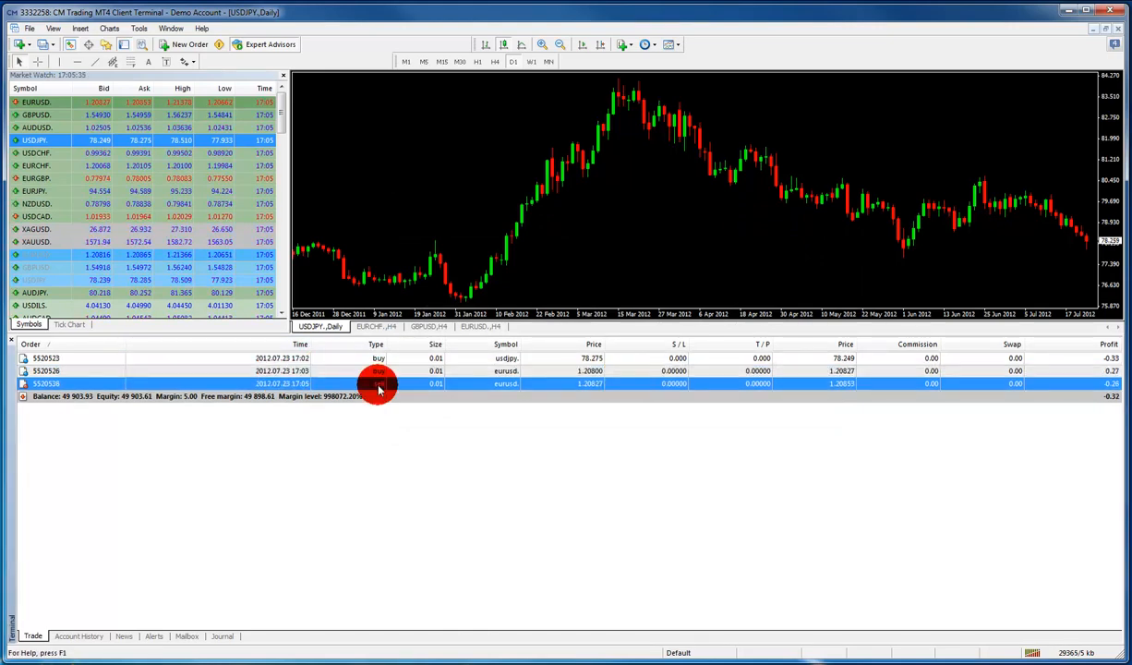
left_click(602, 371)
Step: Close the EURUSD buy and the EURUSD sell orders at market, dismissing each result
double_click(816, 370)
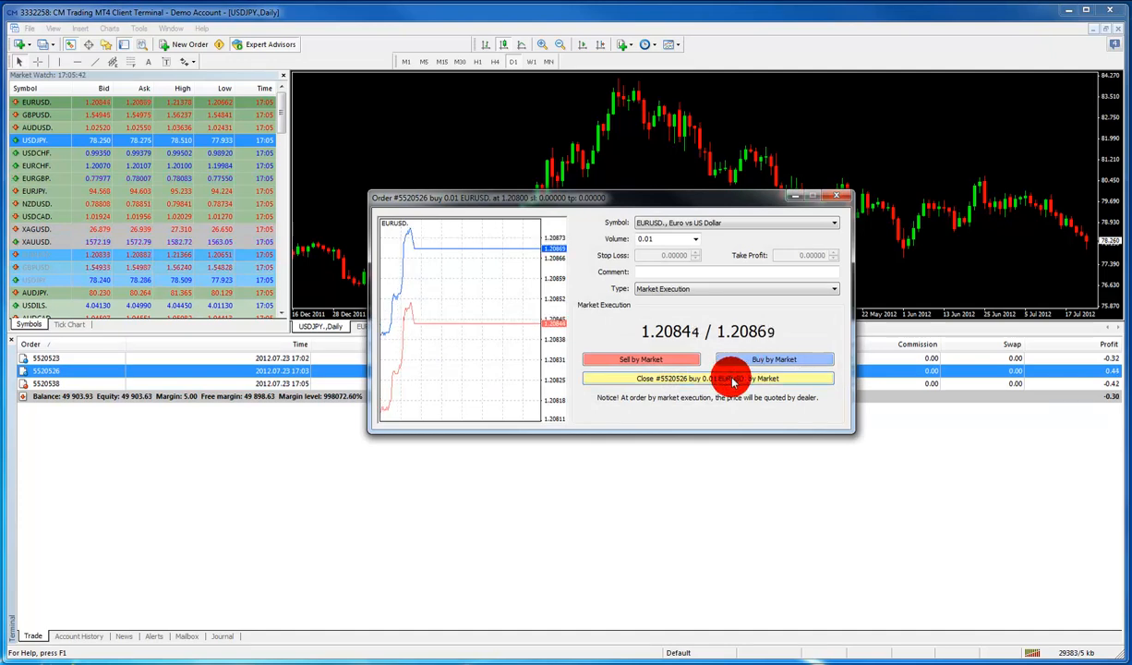
left_click(734, 380)
left_click(648, 383)
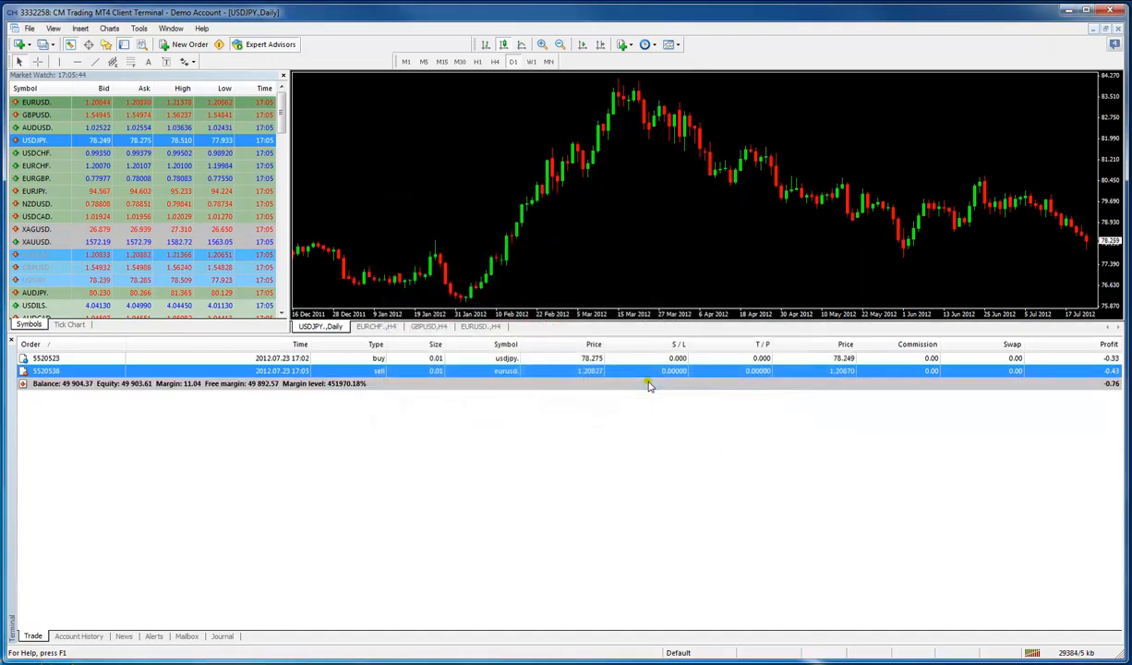
double_click(849, 370)
left_click(690, 380)
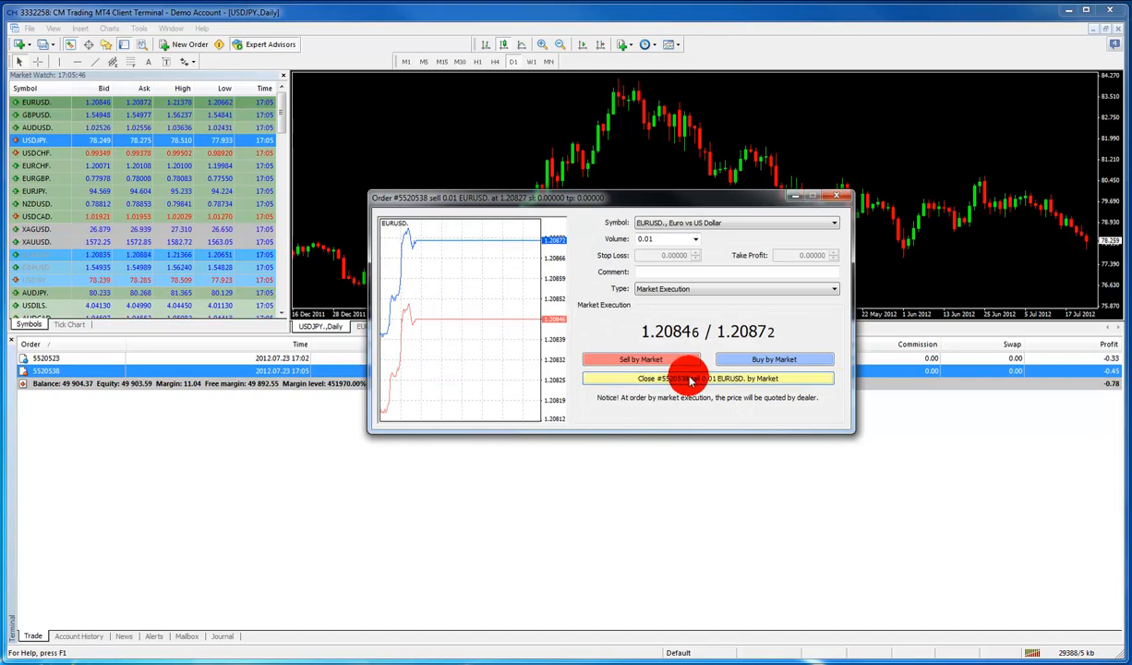
left_click(835, 201)
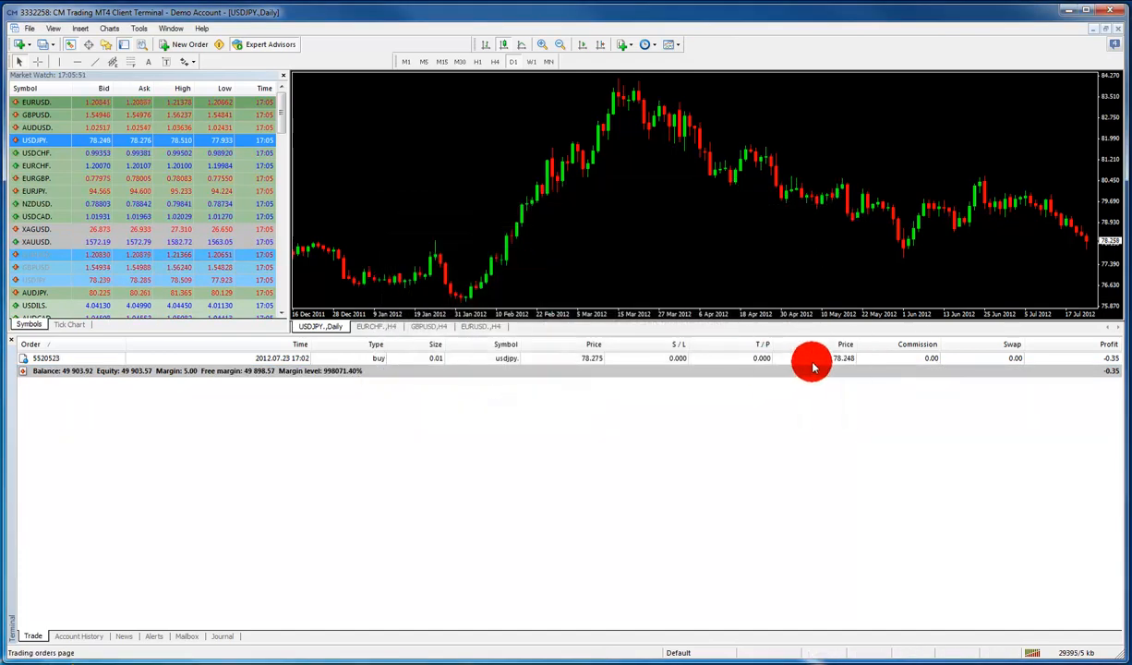
Step: Close the USDJPY buy at market, leaving no open trades and a 49,903.59 balance
double_click(813, 358)
left_click(729, 377)
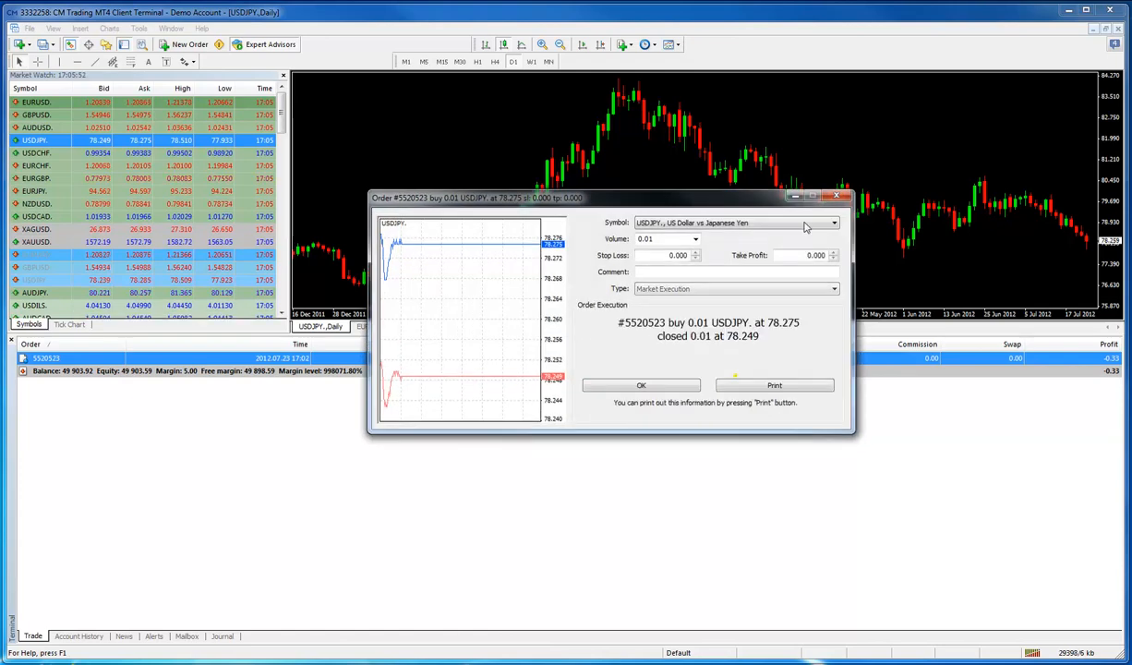
left_click(836, 199)
Step: Drag the Terminal's top splitter down so the chart and quote list show far more
left_click(267, 334)
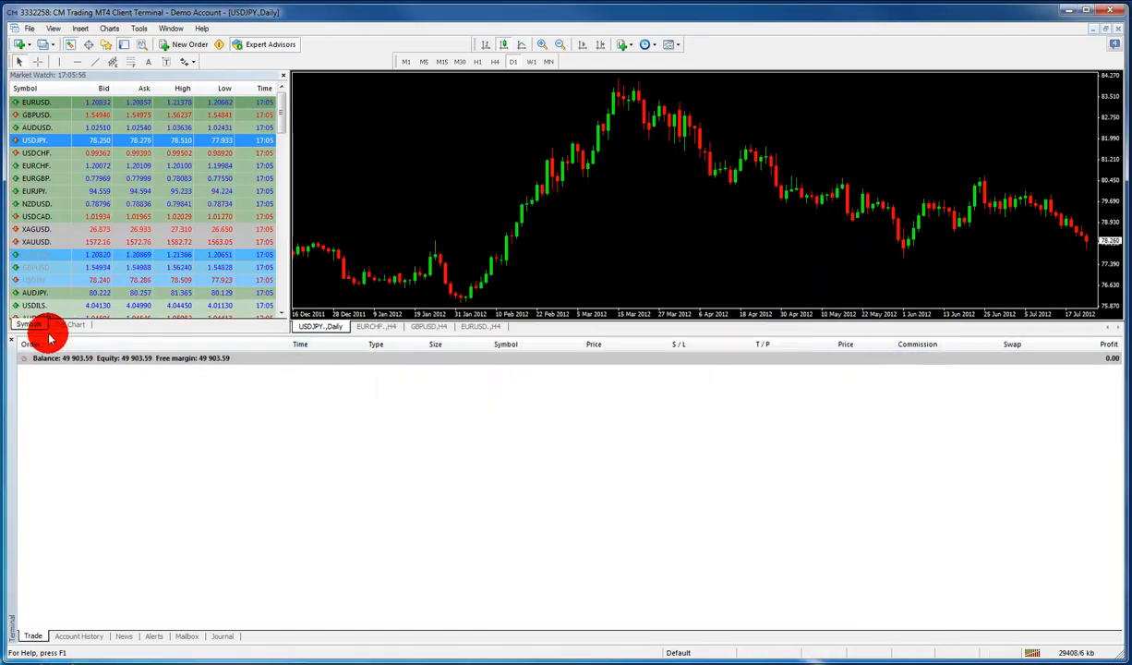
left_click_drag(50, 330, 52, 538)
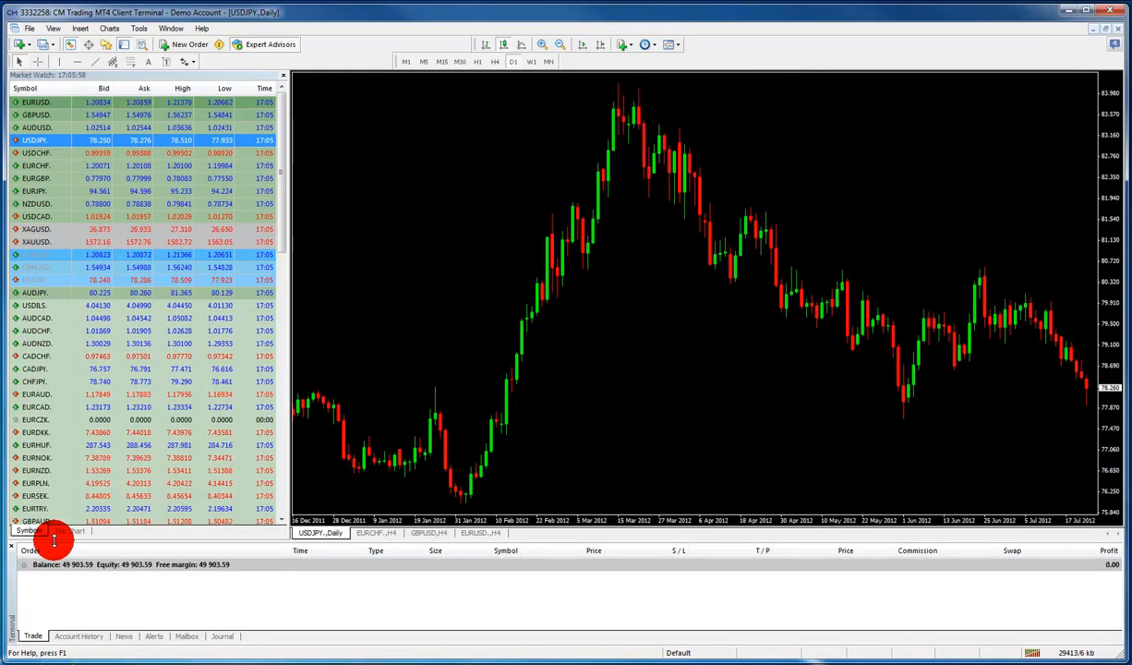